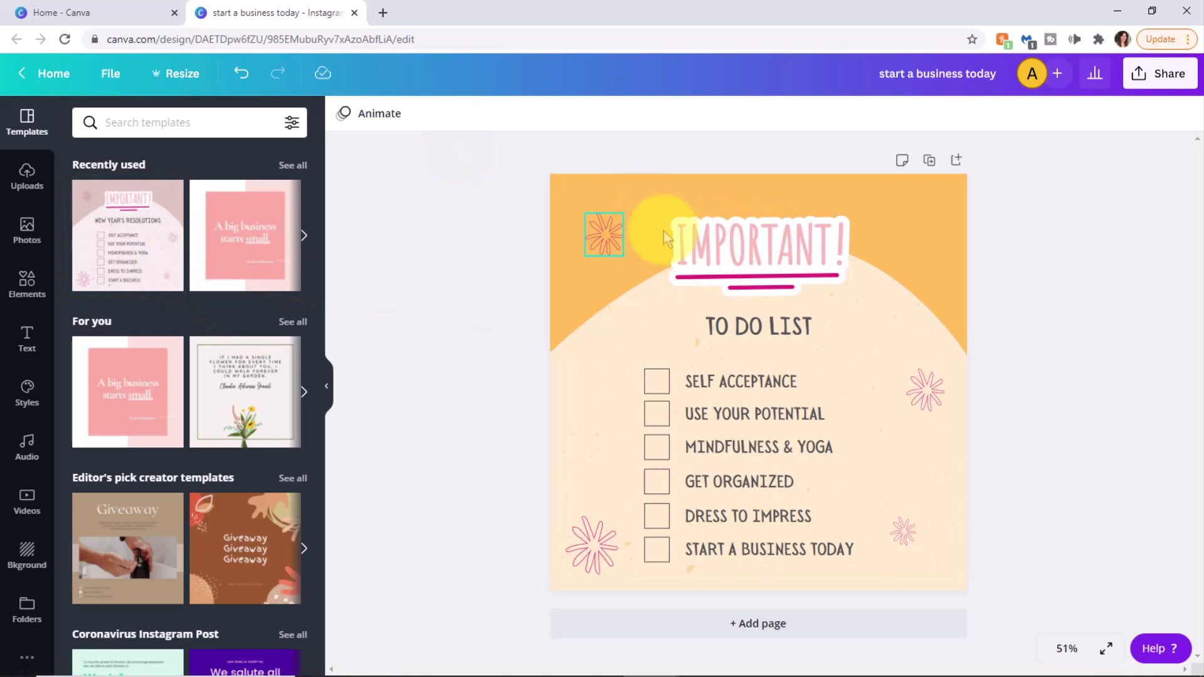
Step: Delete the pink flowers by the IMPORTANT! heading, beside SELF ACCEPTANCE and at lower right
left_click(605, 239)
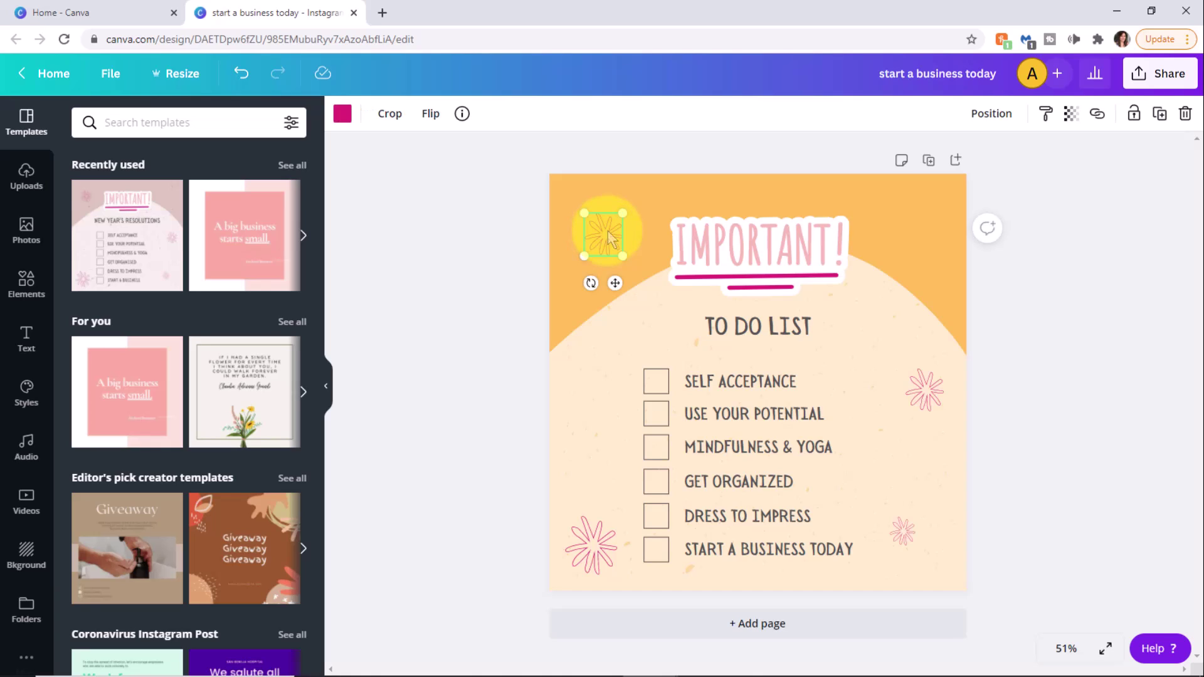
left_click_drag(609, 237, 595, 533)
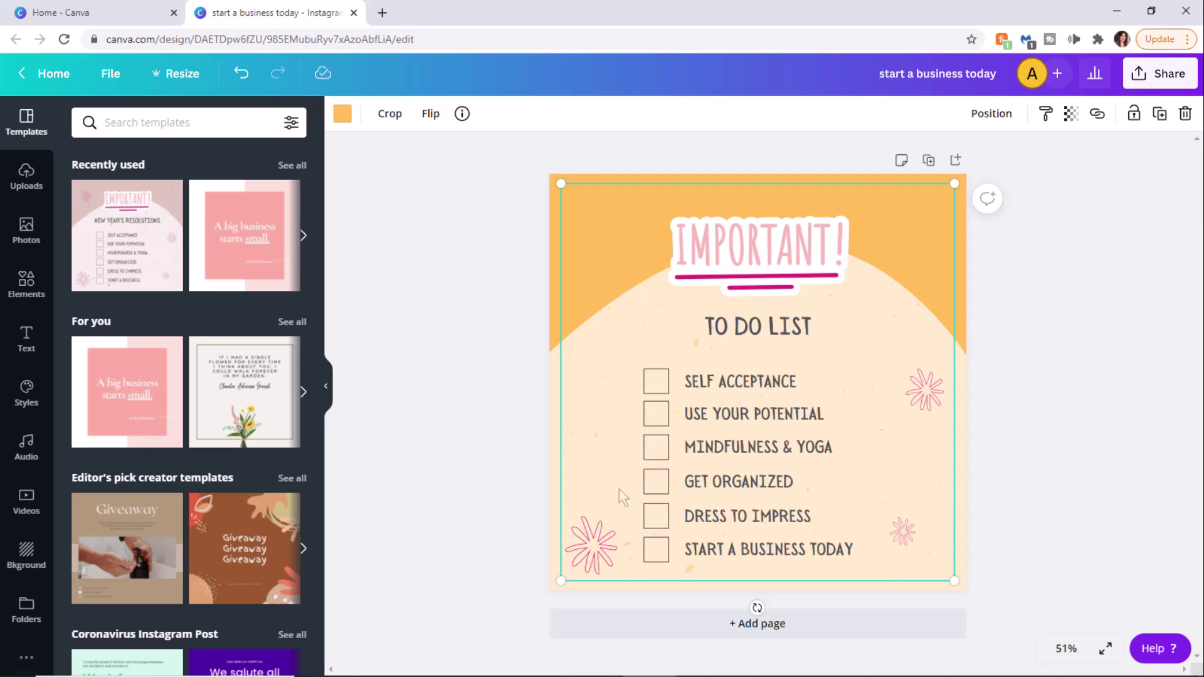
left_click_drag(578, 340, 762, 332)
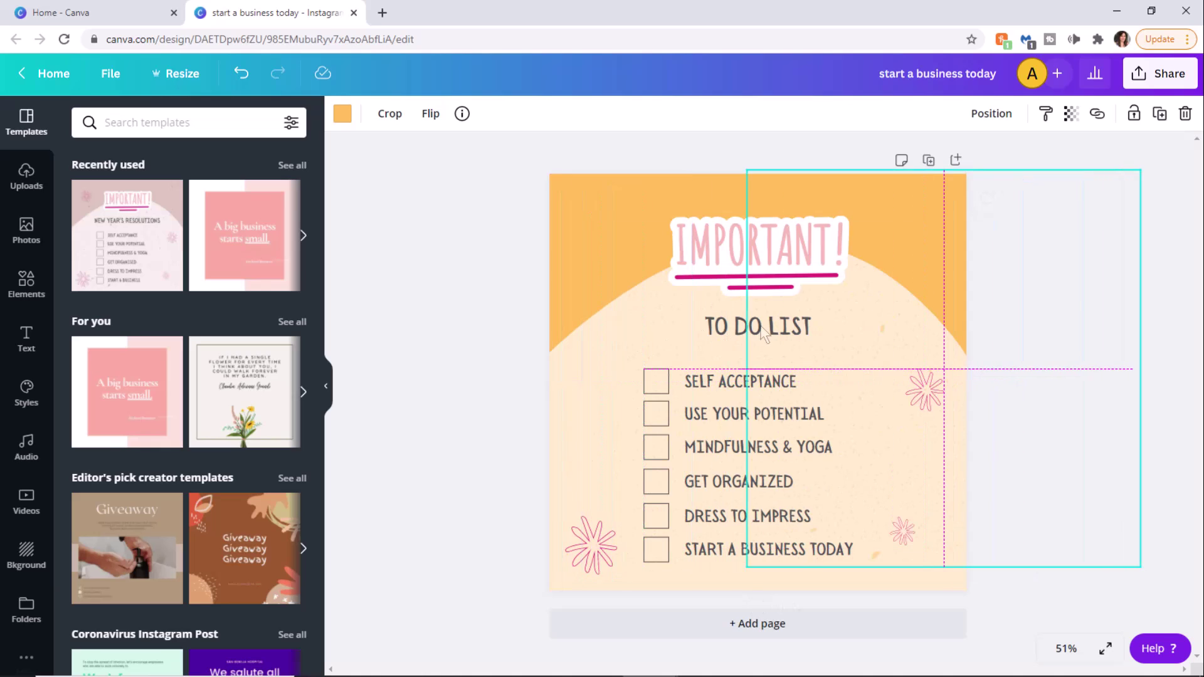
left_click(599, 550)
key("Delete")
left_click(926, 402)
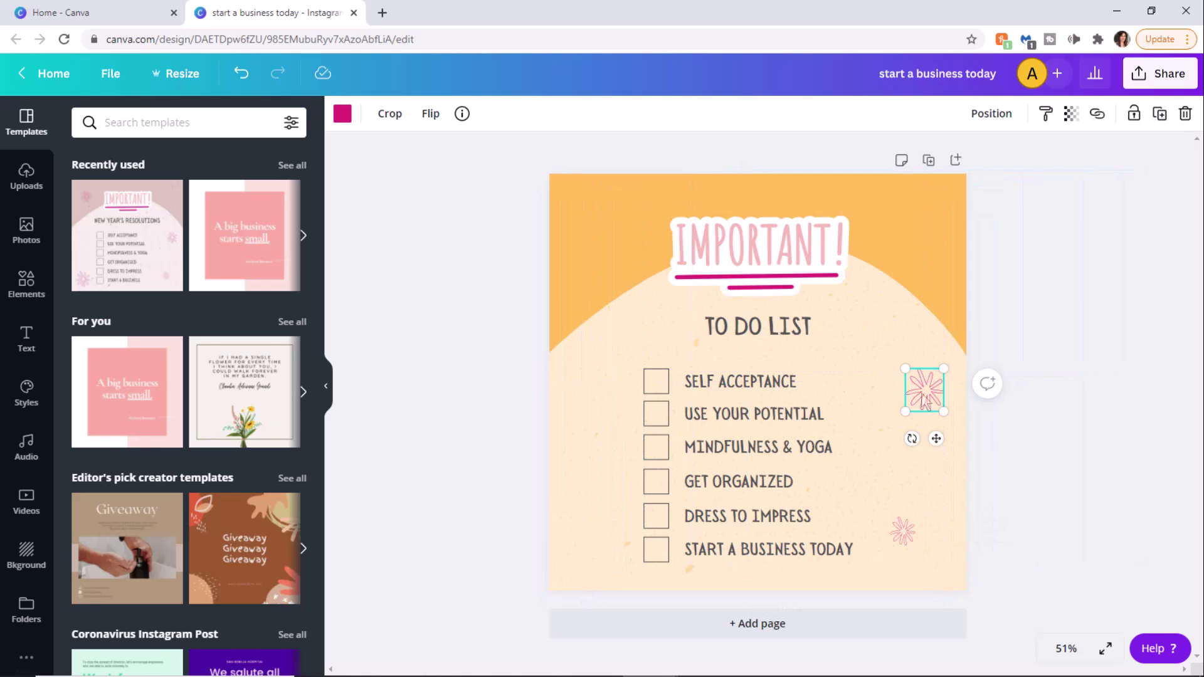
key("Delete")
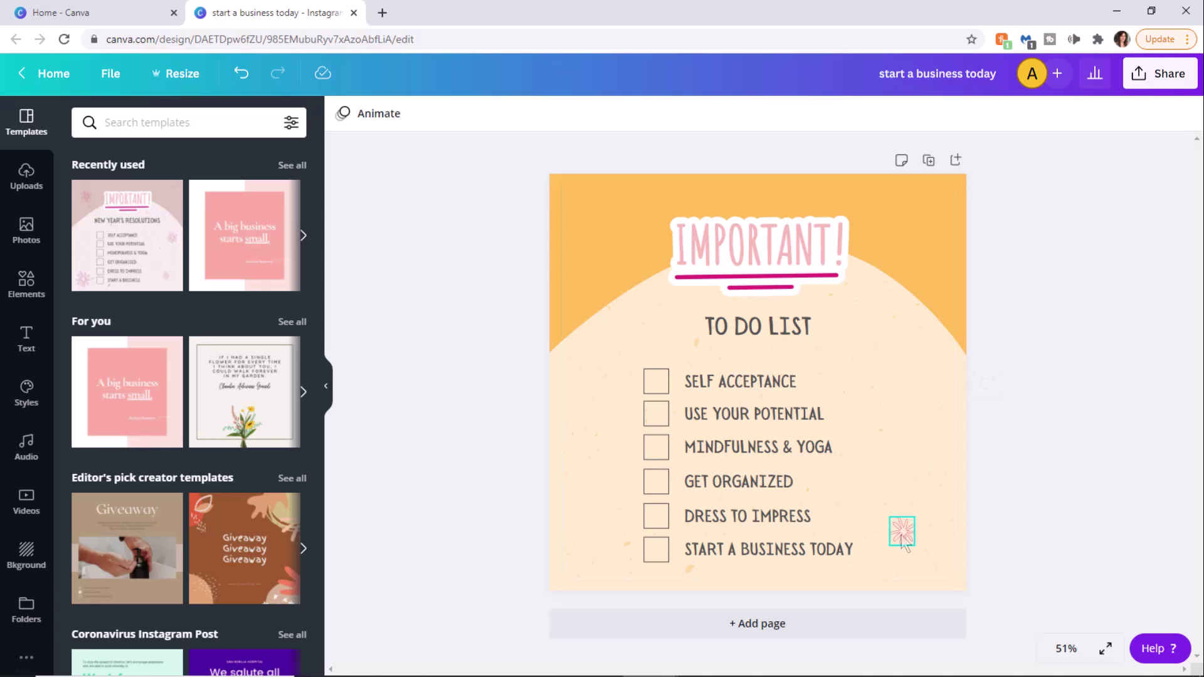
left_click(902, 532)
key("Delete")
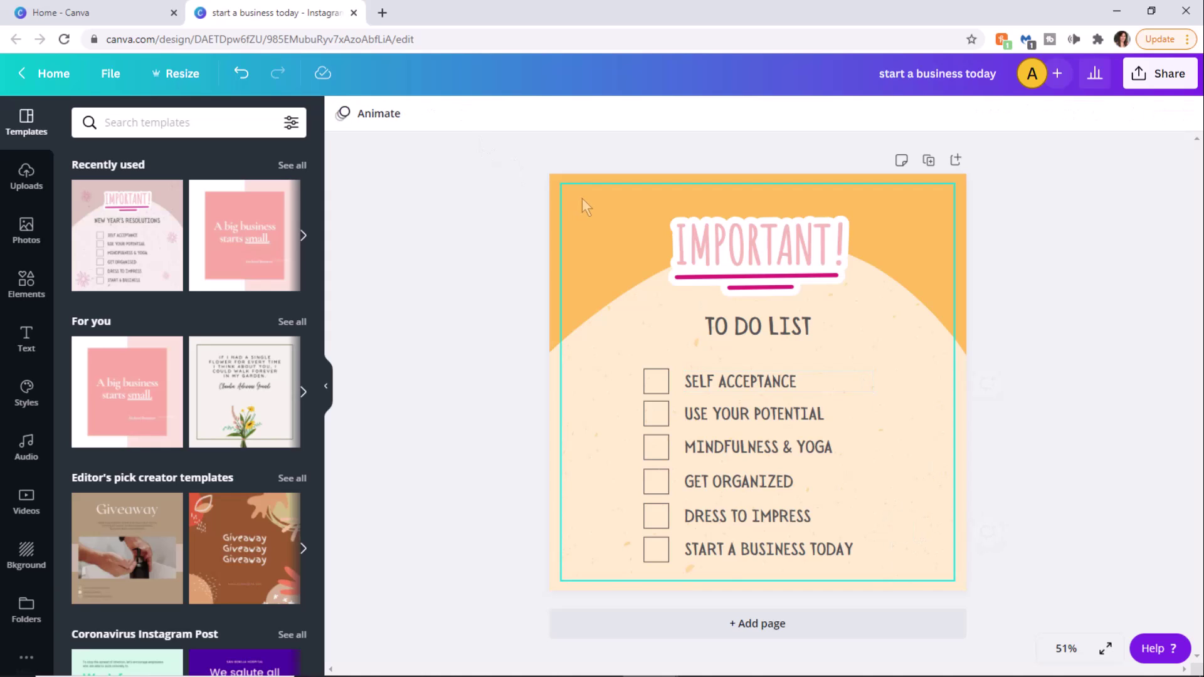
Step: Make the page background Grass green
left_click(556, 194)
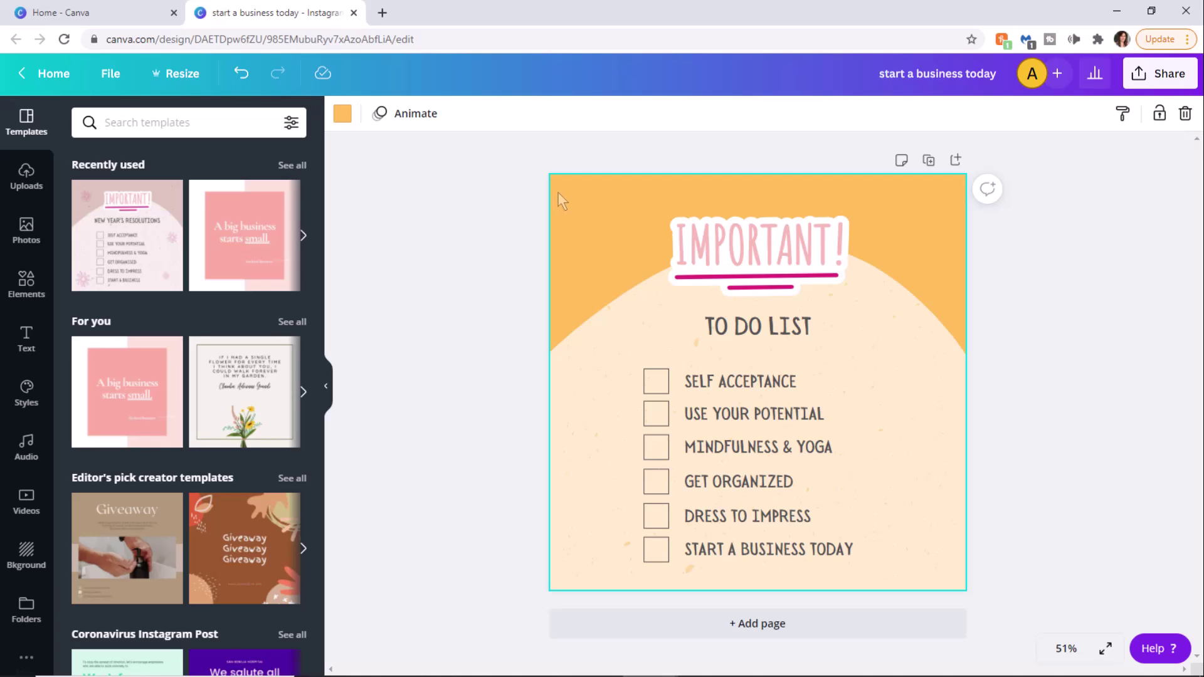
left_click(344, 116)
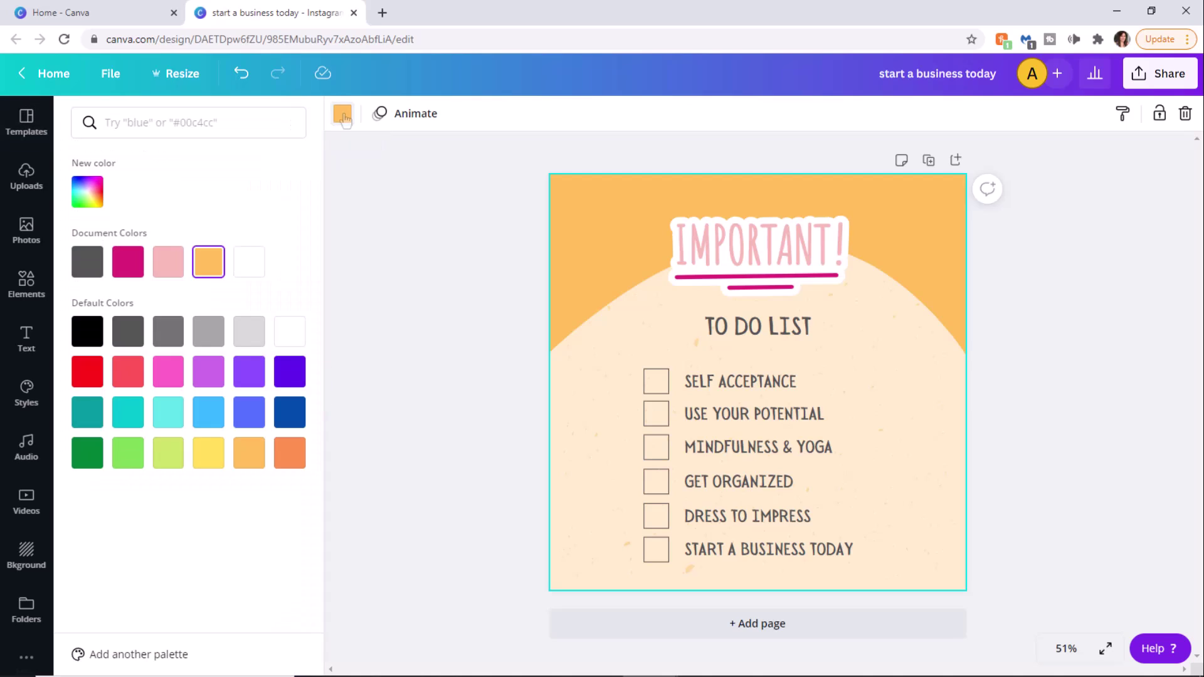
left_click(125, 458)
left_click(619, 198)
left_click(464, 265)
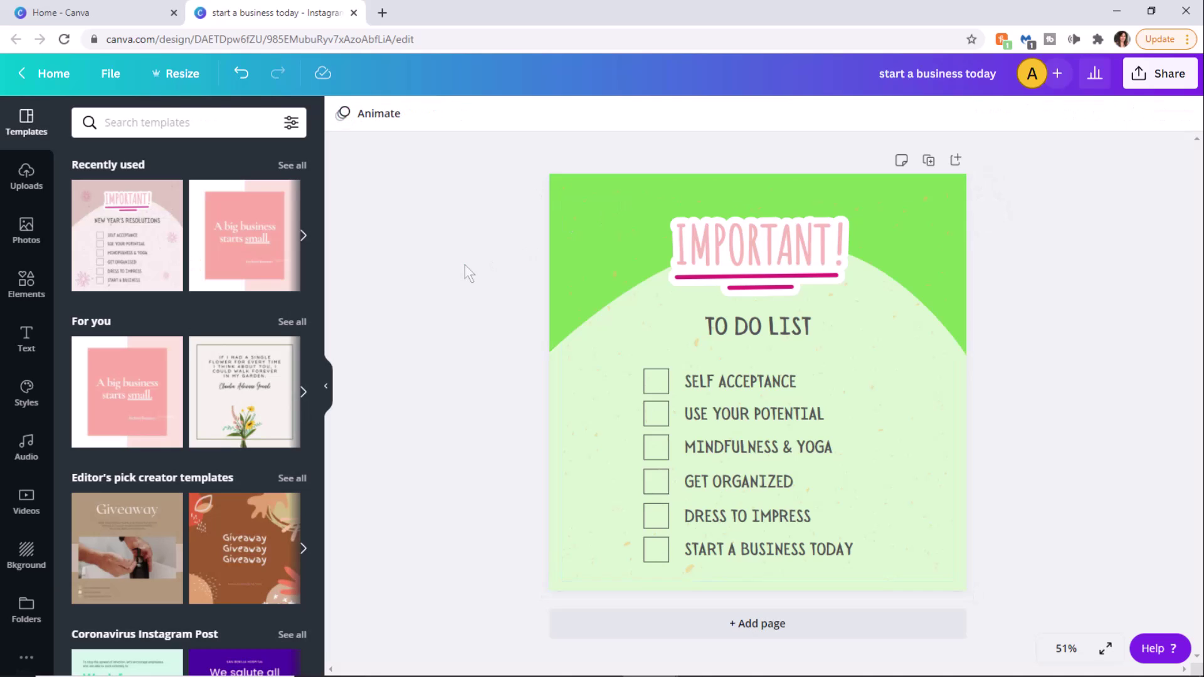
Step: Recolour the IMPORTANT! heading with a dark green underline and black lettering
left_click(764, 246)
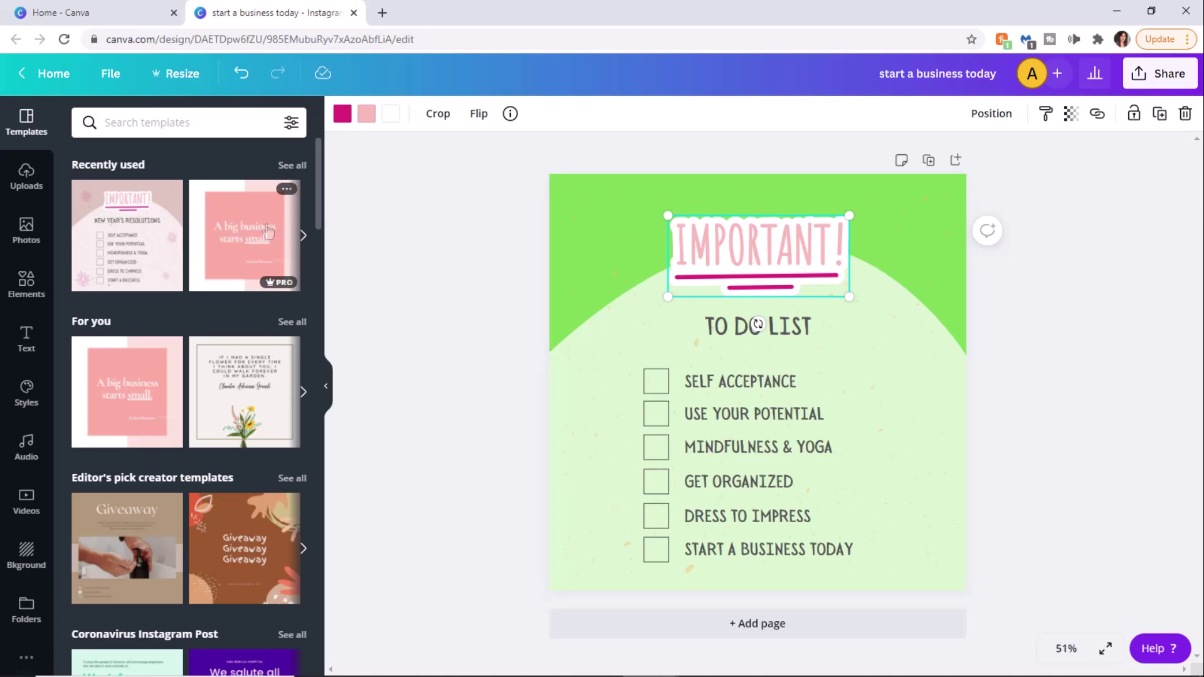
left_click(343, 116)
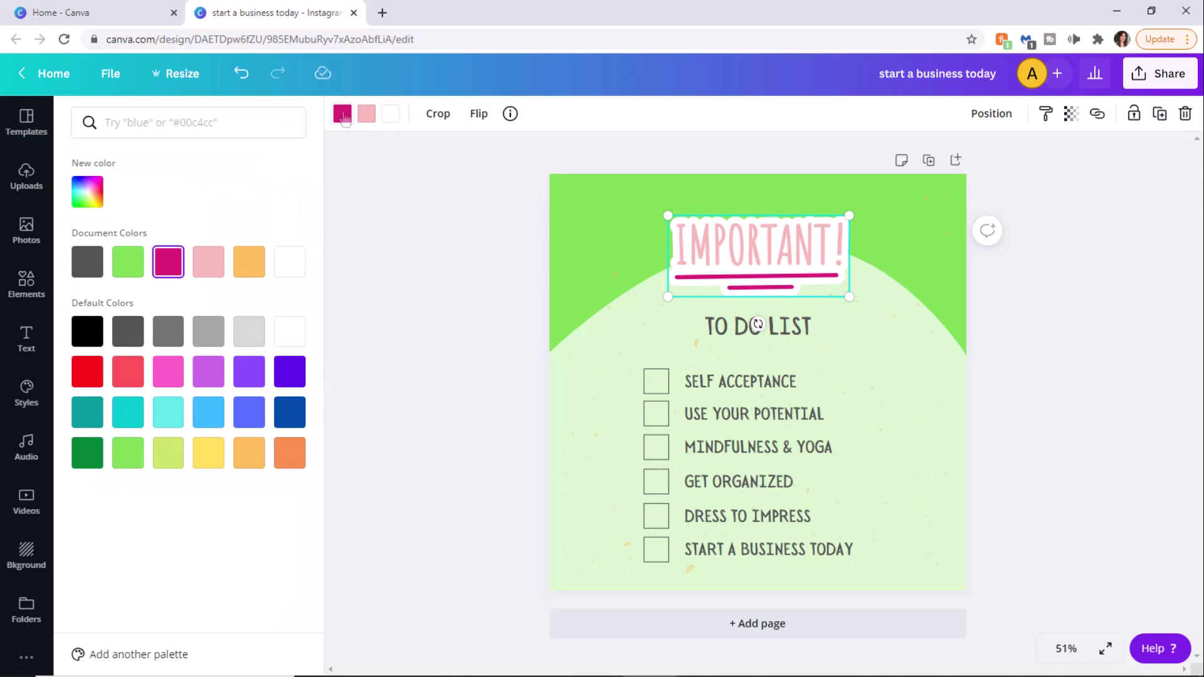
left_click(89, 455)
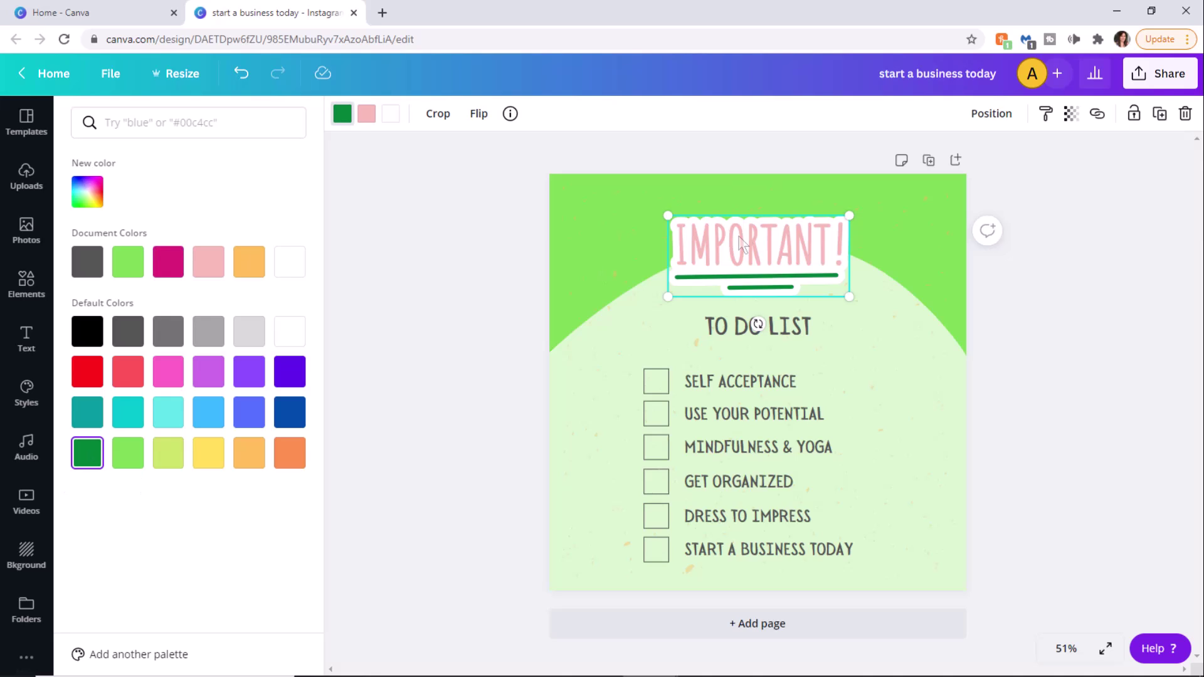
left_click(369, 115)
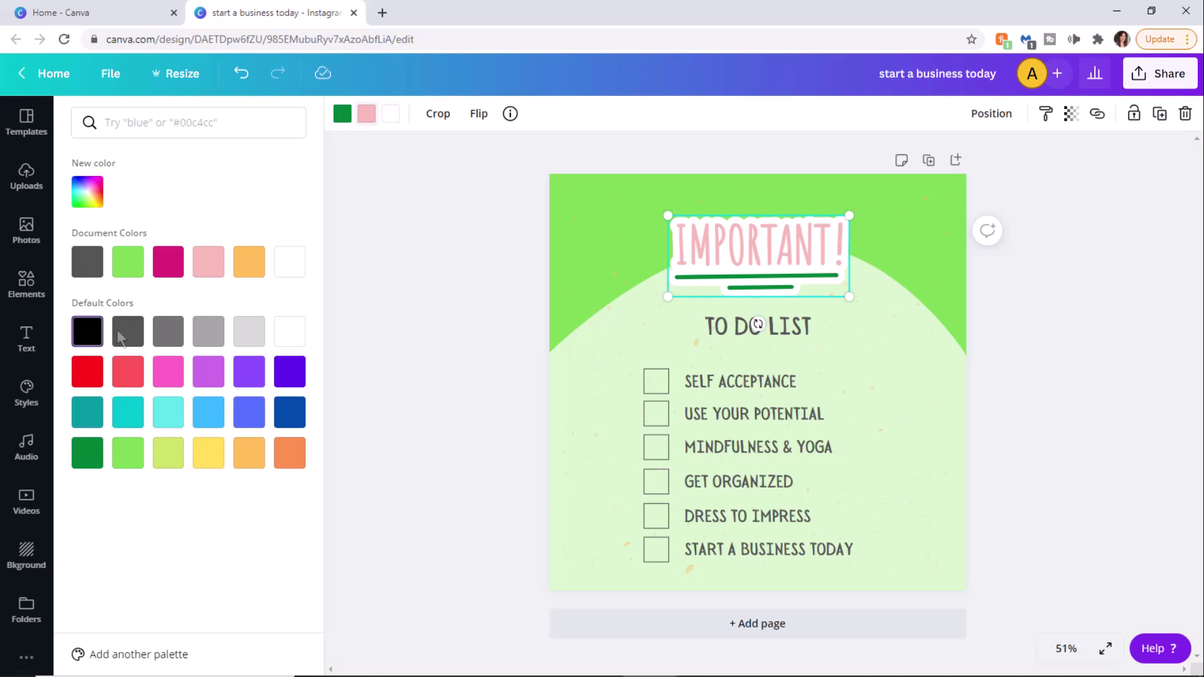
left_click(87, 331)
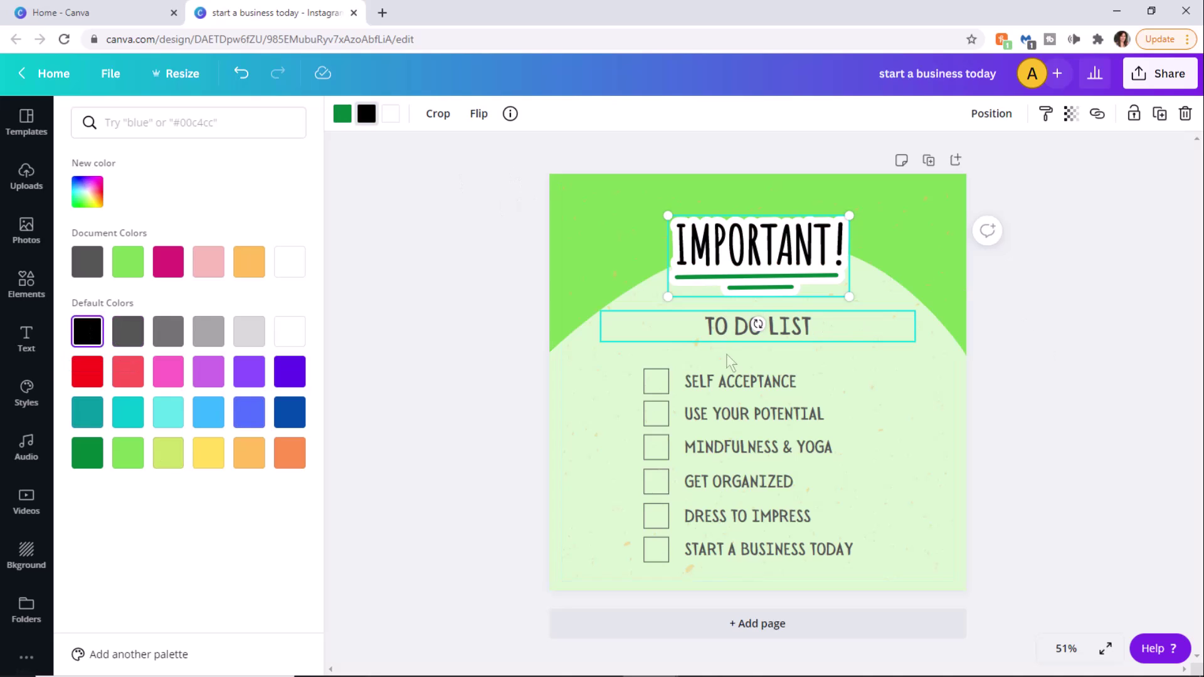
left_click(739, 398)
left_click(656, 382)
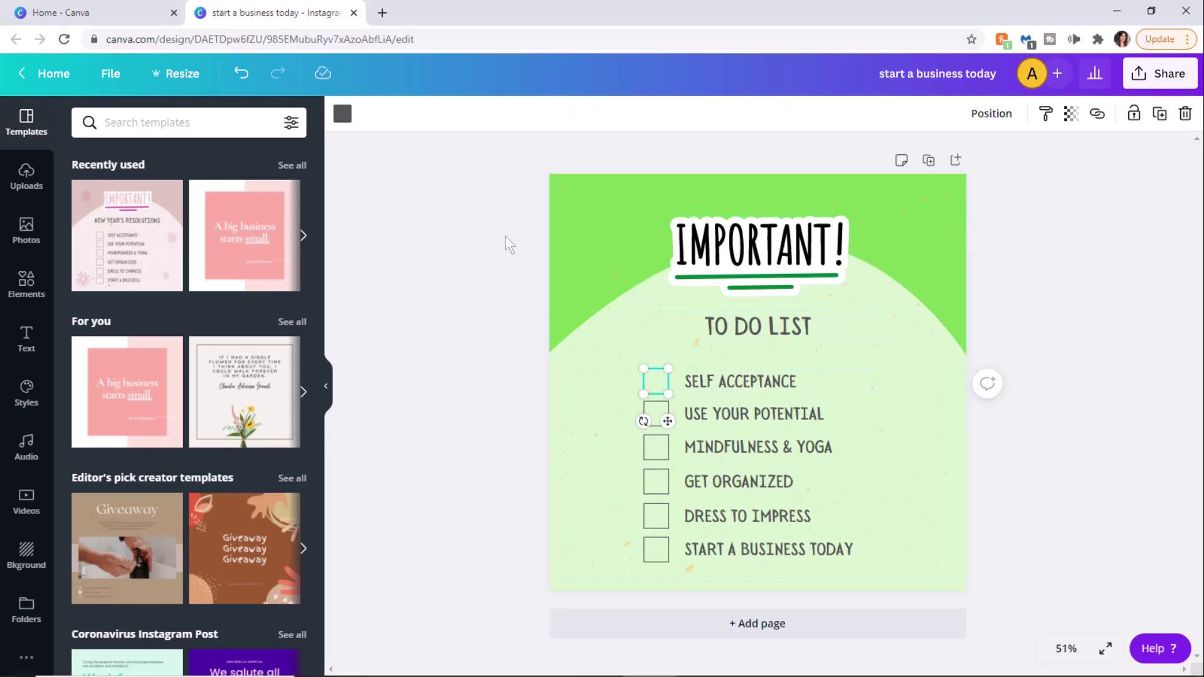
Step: Search elements for 'yoga' and place a meditating figure, about 127×190, right of the checklist
left_click(26, 282)
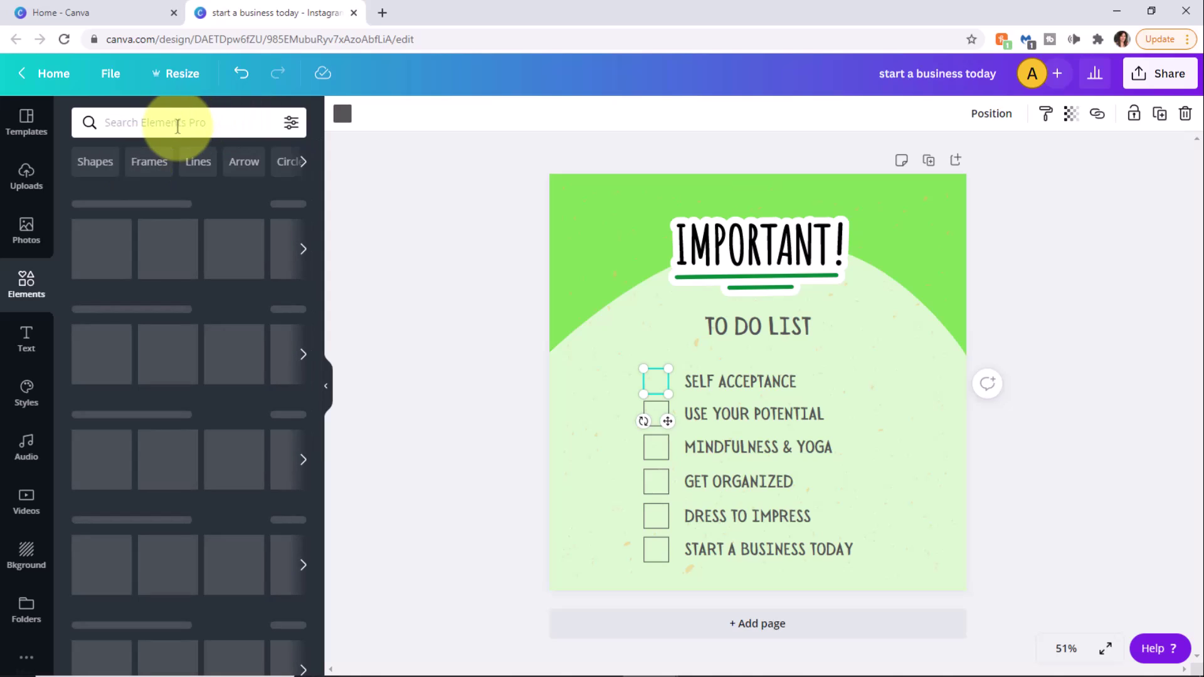
left_click(177, 127)
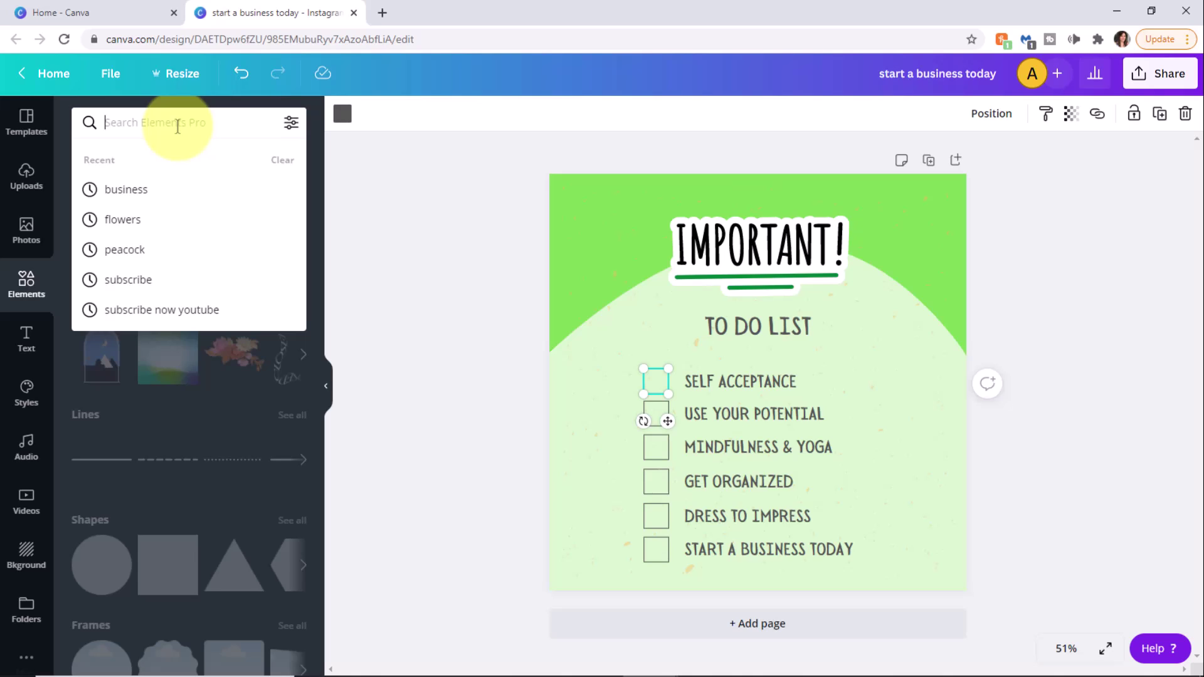
type("yoga")
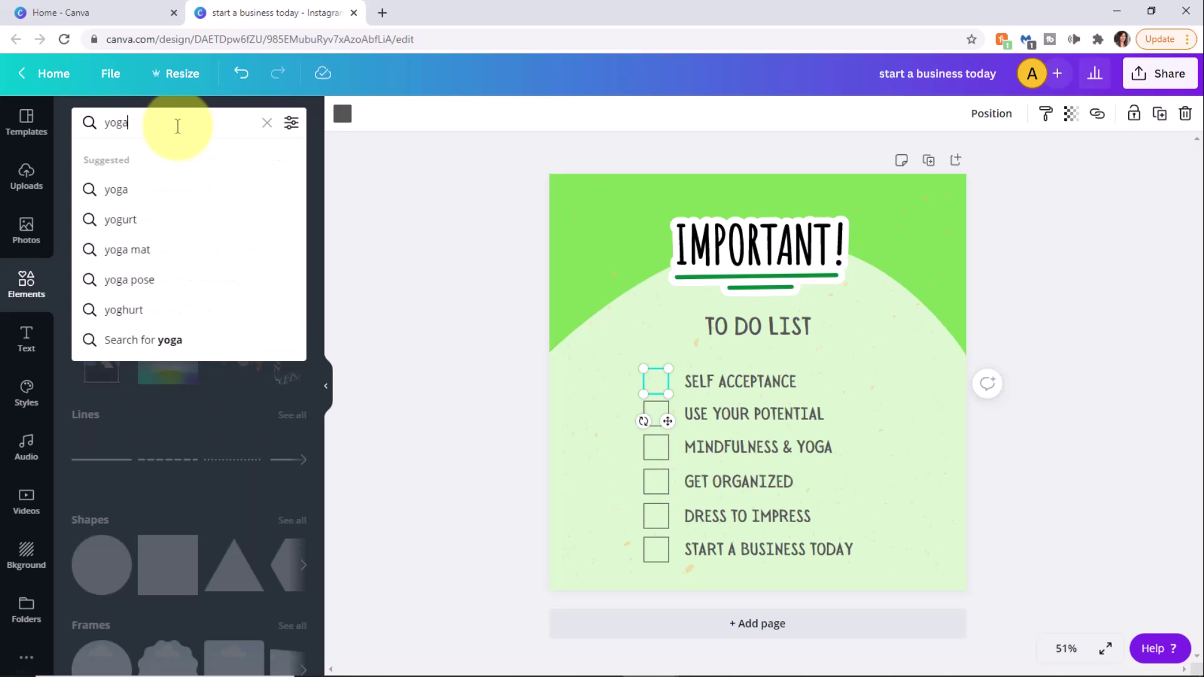
key("Return")
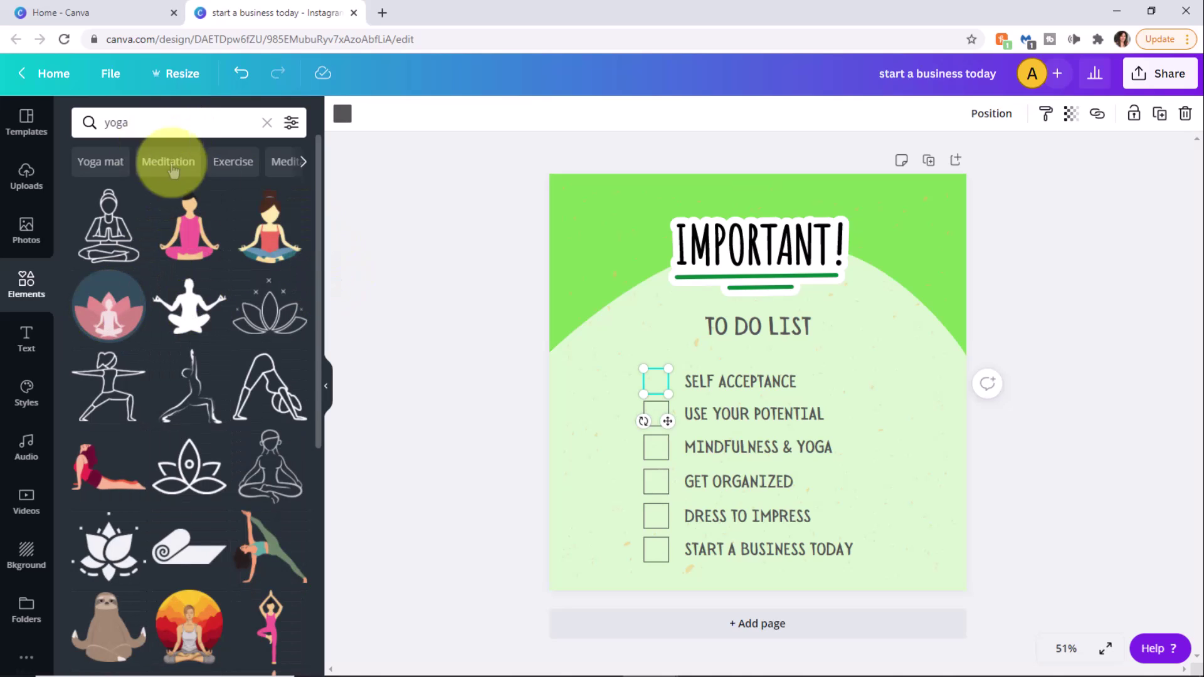
left_click_drag(316, 206, 404, 478)
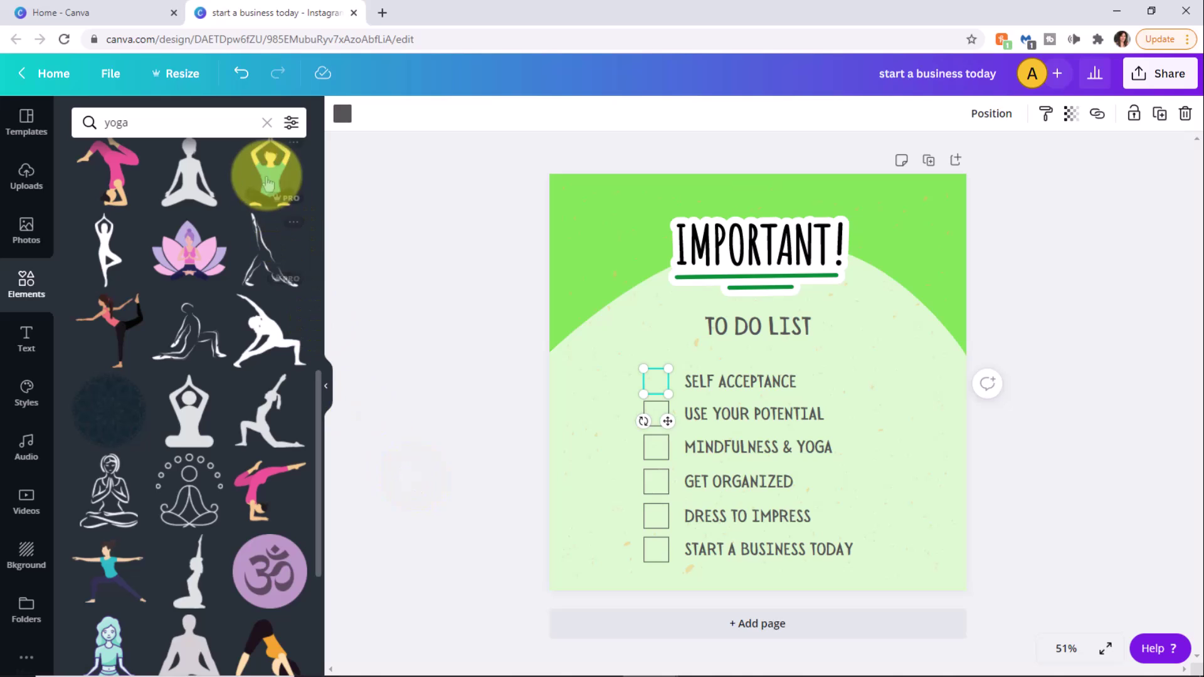
left_click_drag(270, 170, 872, 326)
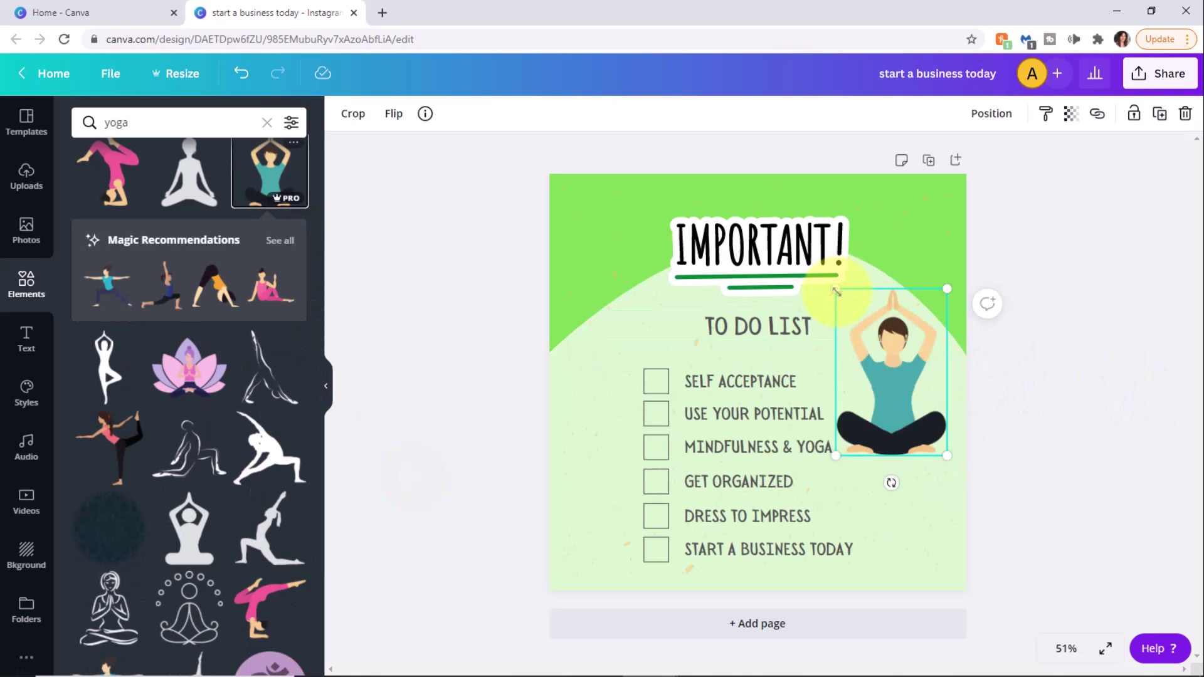
left_click_drag(837, 288, 892, 424)
Step: Search elements for 'organize' and preview the organizer concept graphic's details
left_click(169, 122)
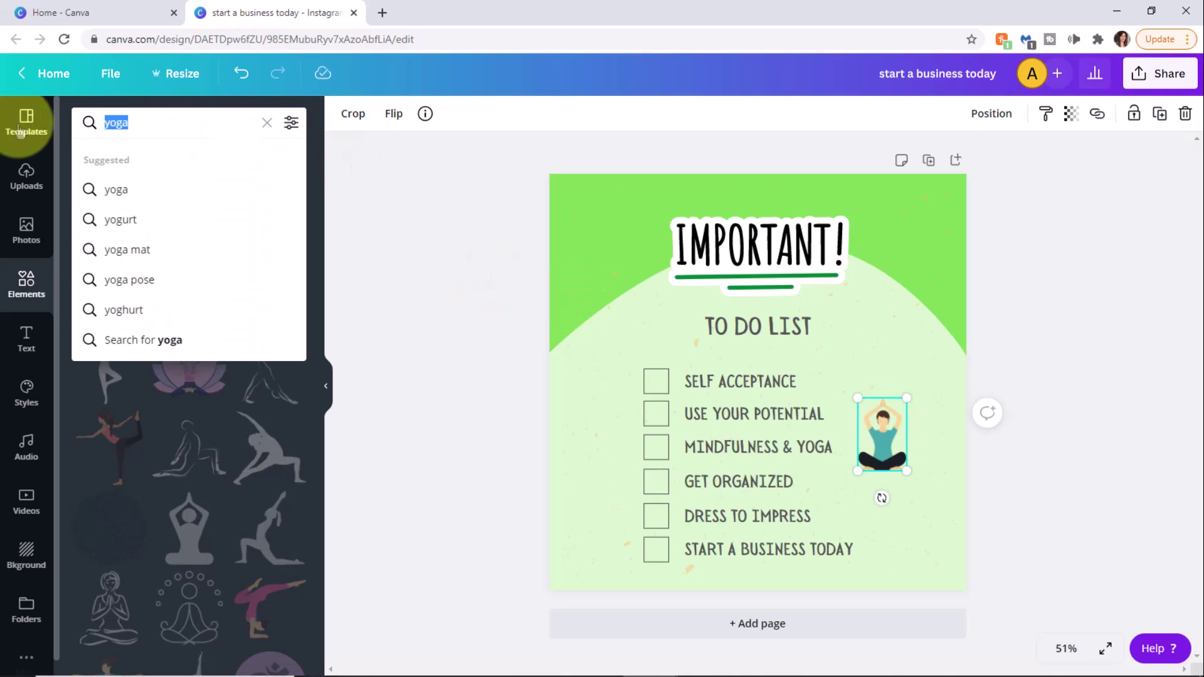
type("organ")
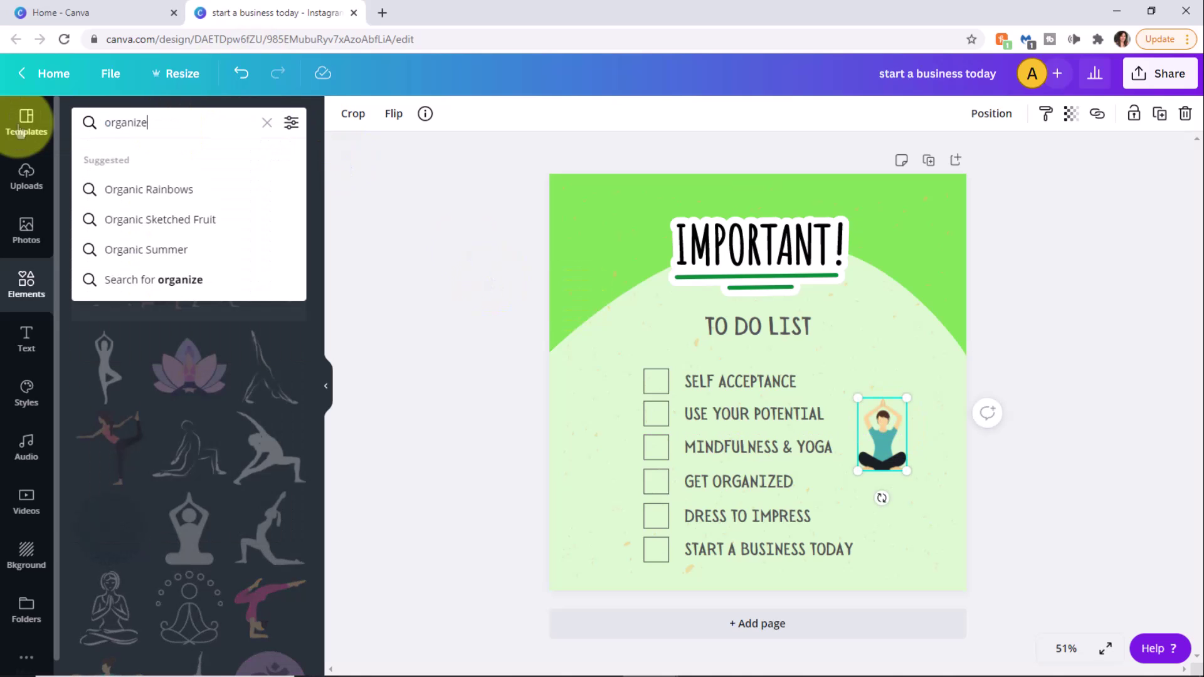
type("ize")
key("Return")
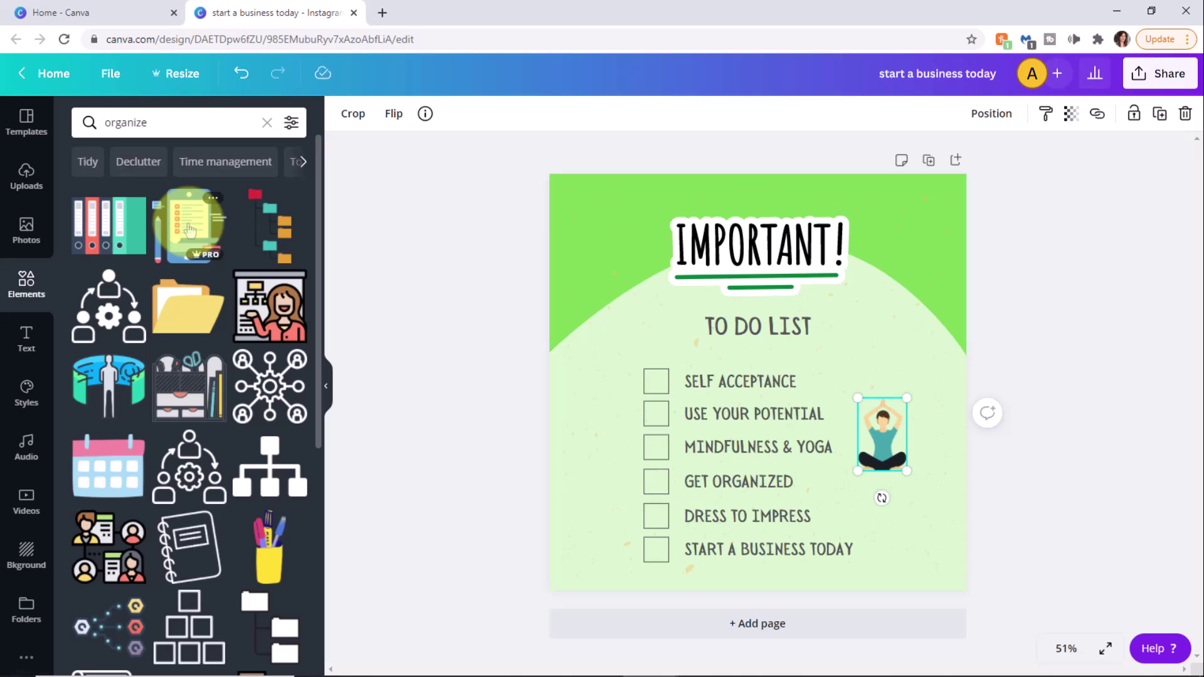
mouse_move(206, 260)
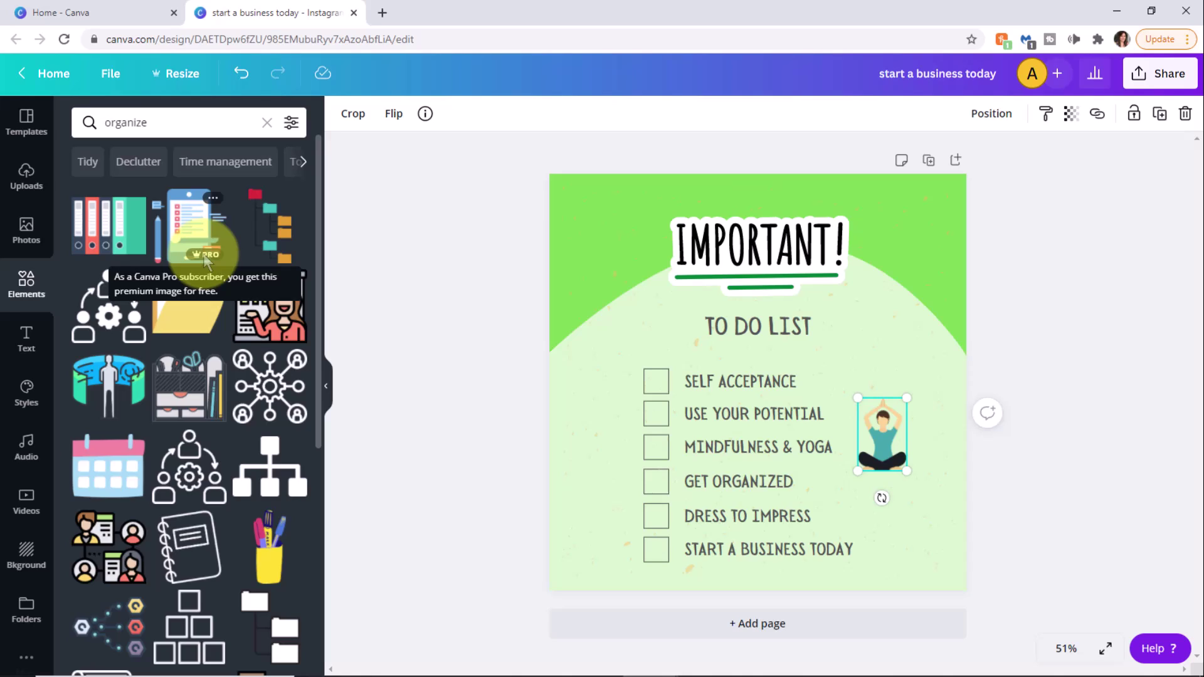
left_click(214, 199)
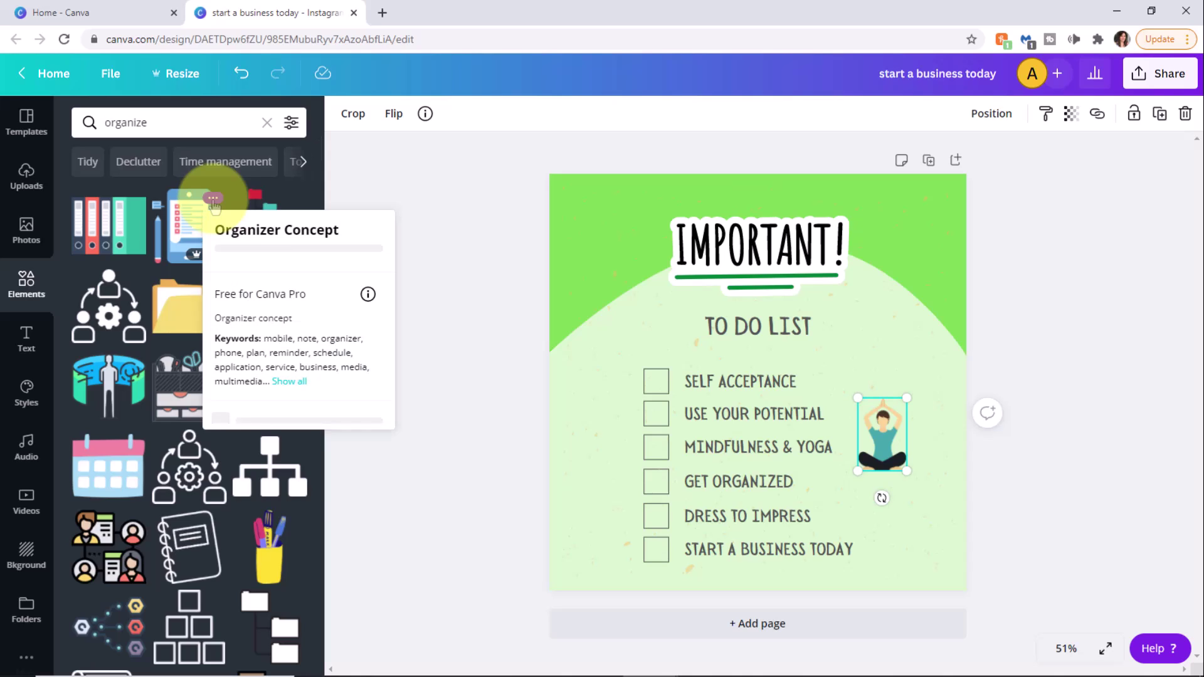
left_click(423, 178)
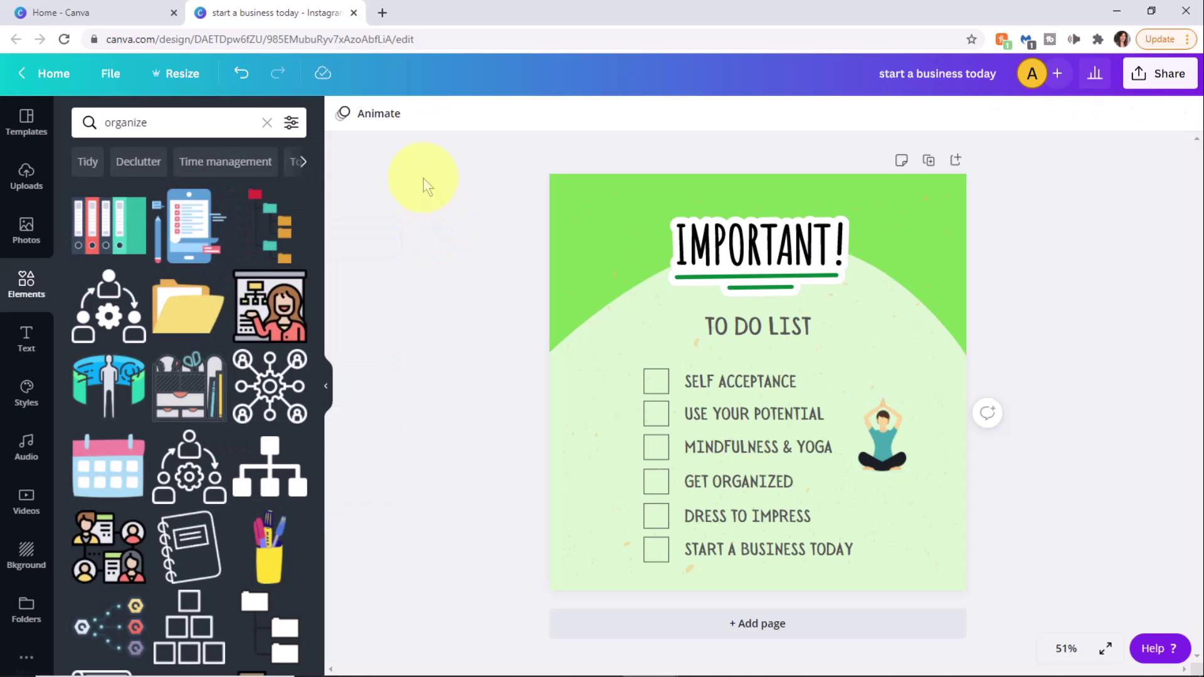
Step: Add the organizer clipboard illustration at about 163 px, dark green, left of TO DO LIST
left_click(191, 229)
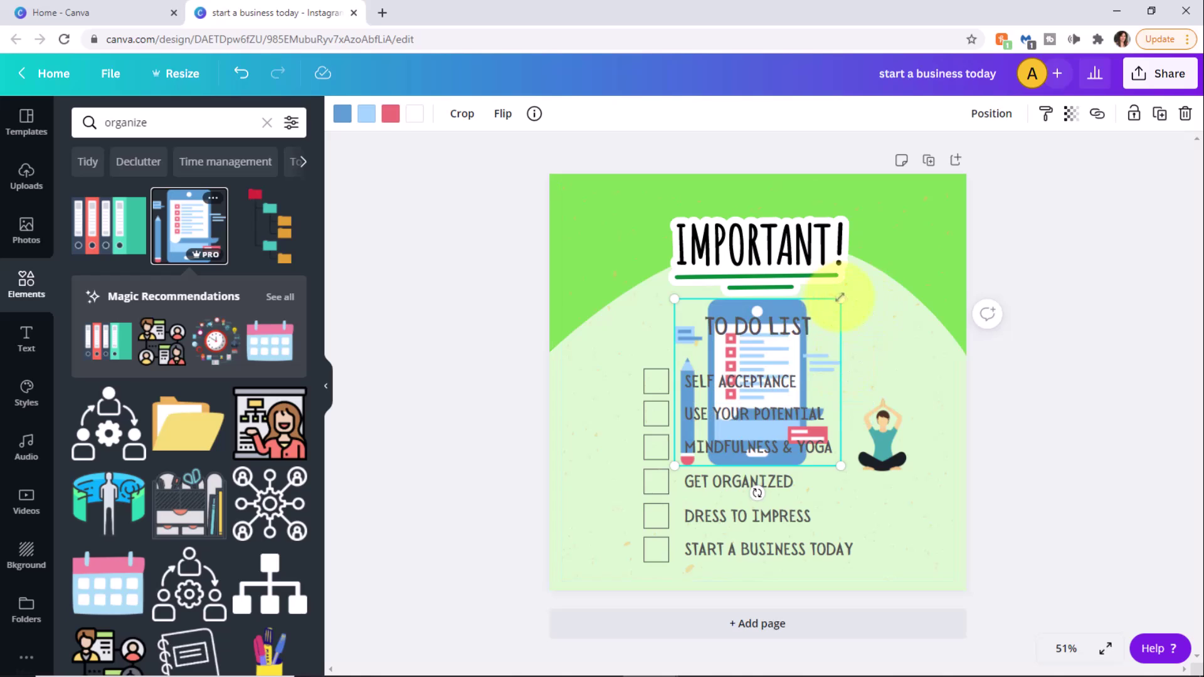
left_click_drag(841, 299, 616, 282)
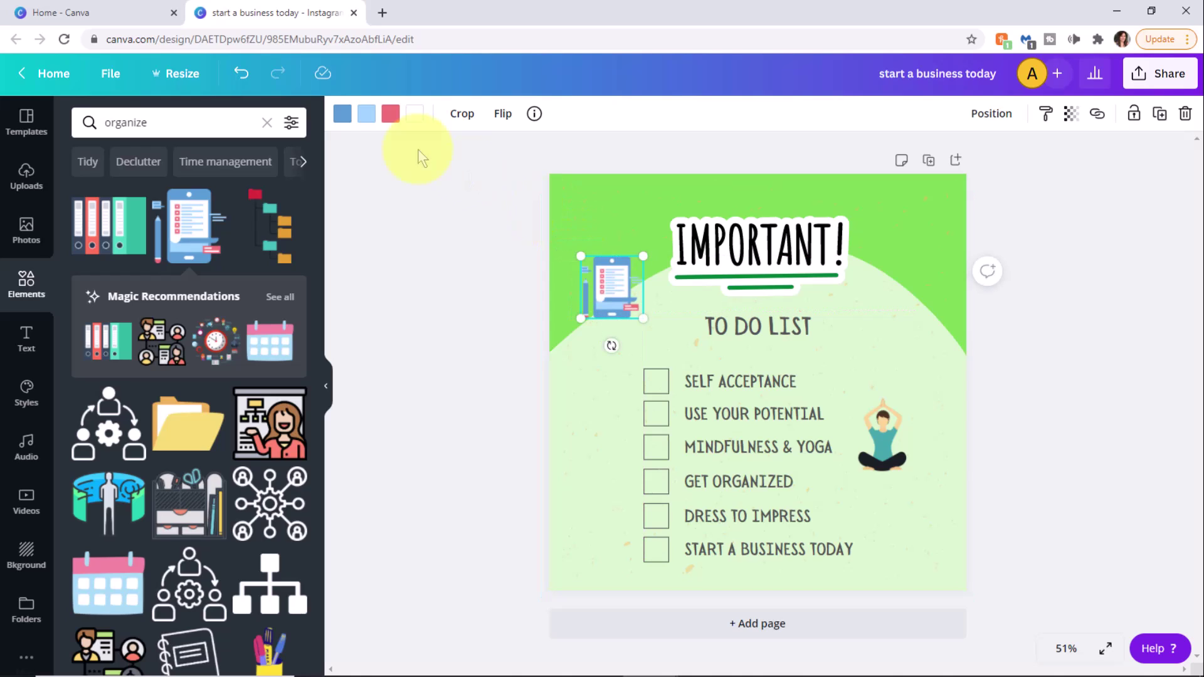
left_click(344, 114)
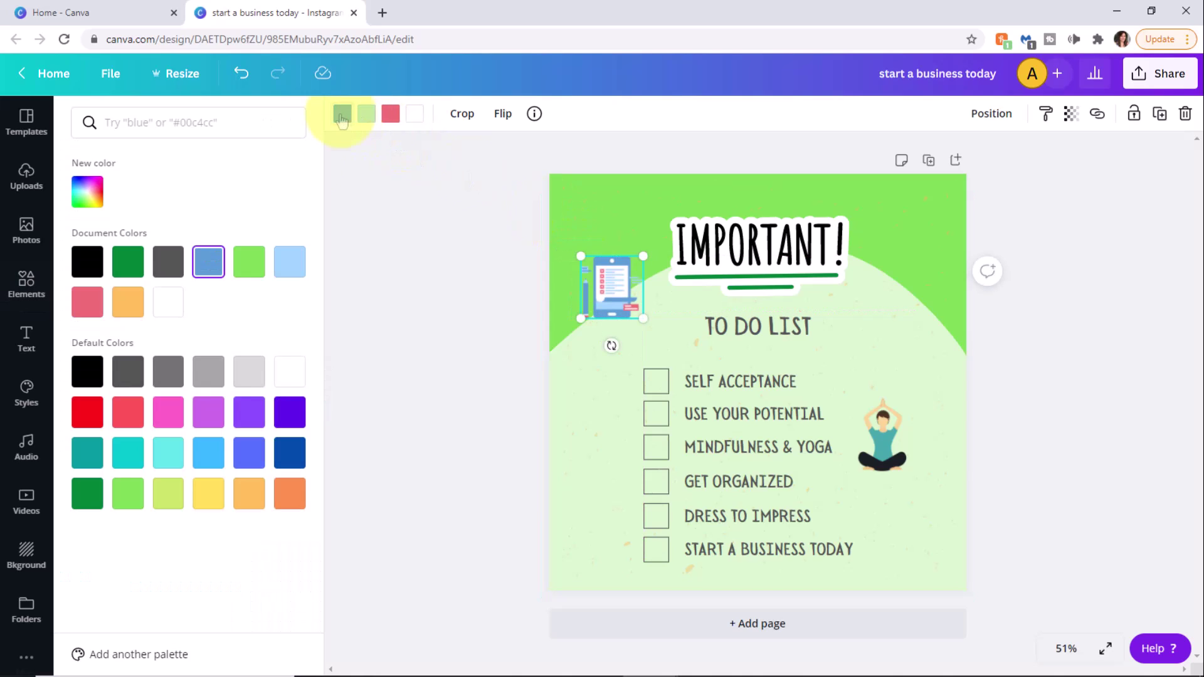
left_click(127, 260)
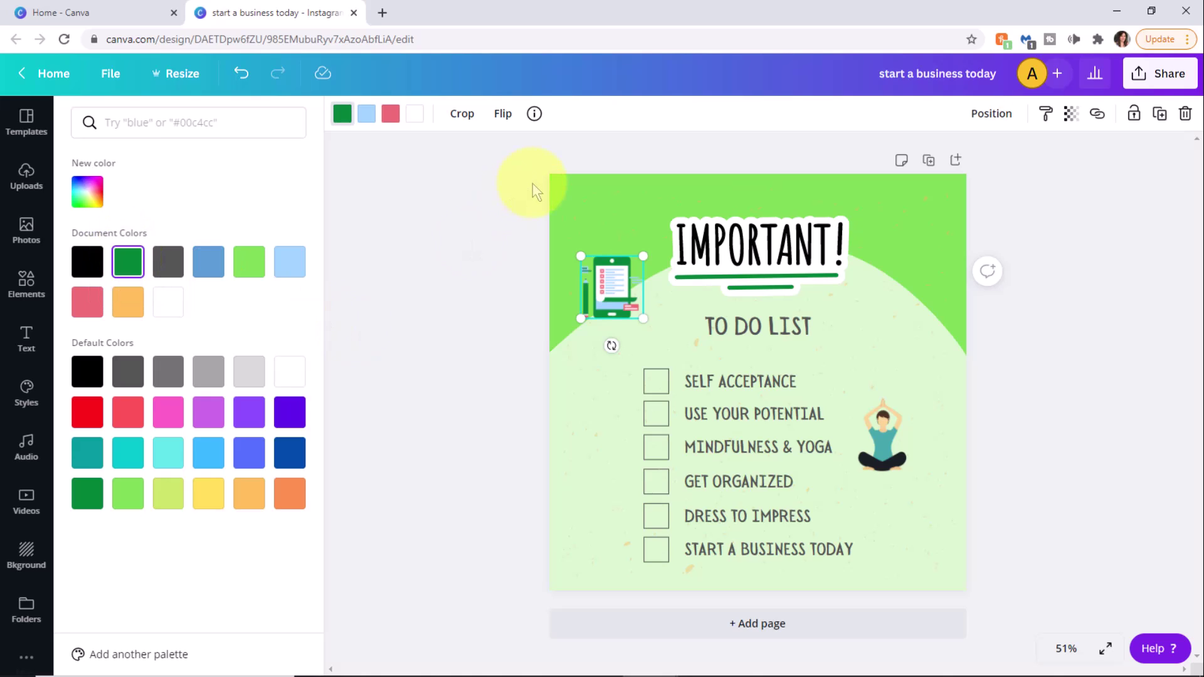
left_click_drag(612, 290, 607, 303)
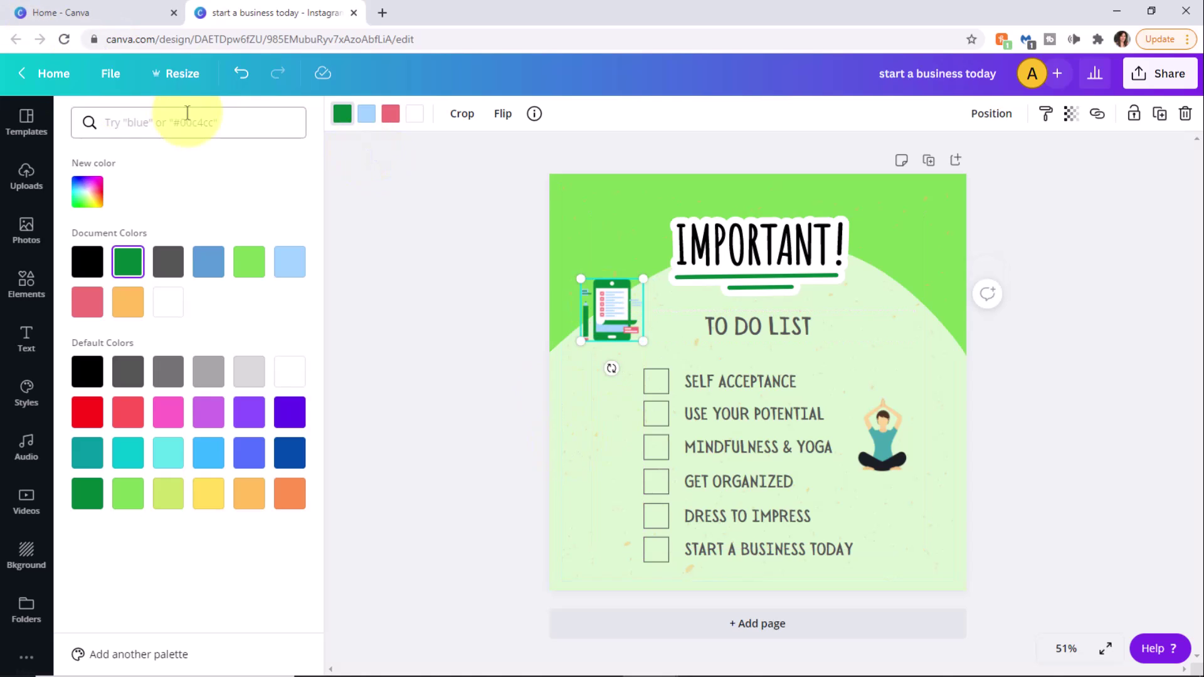
Step: Add a small businessman-on-arrow-chart graphic at upper right and rename the design 'to do list graphic'
left_click(26, 285)
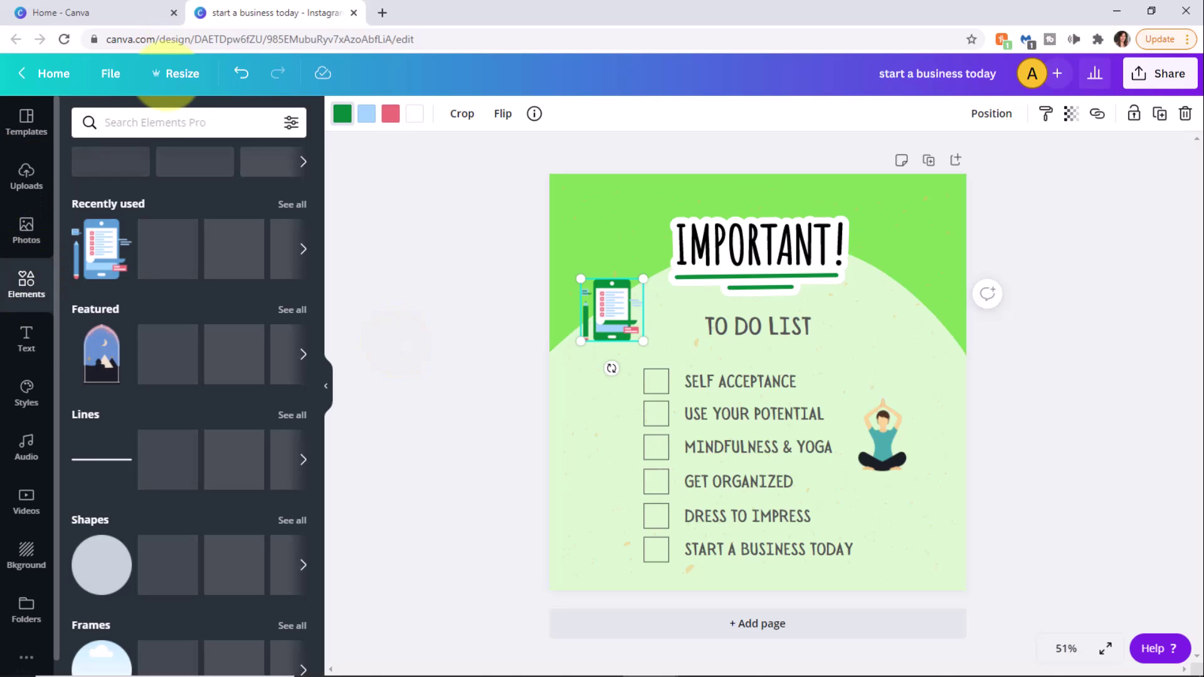
left_click(151, 122)
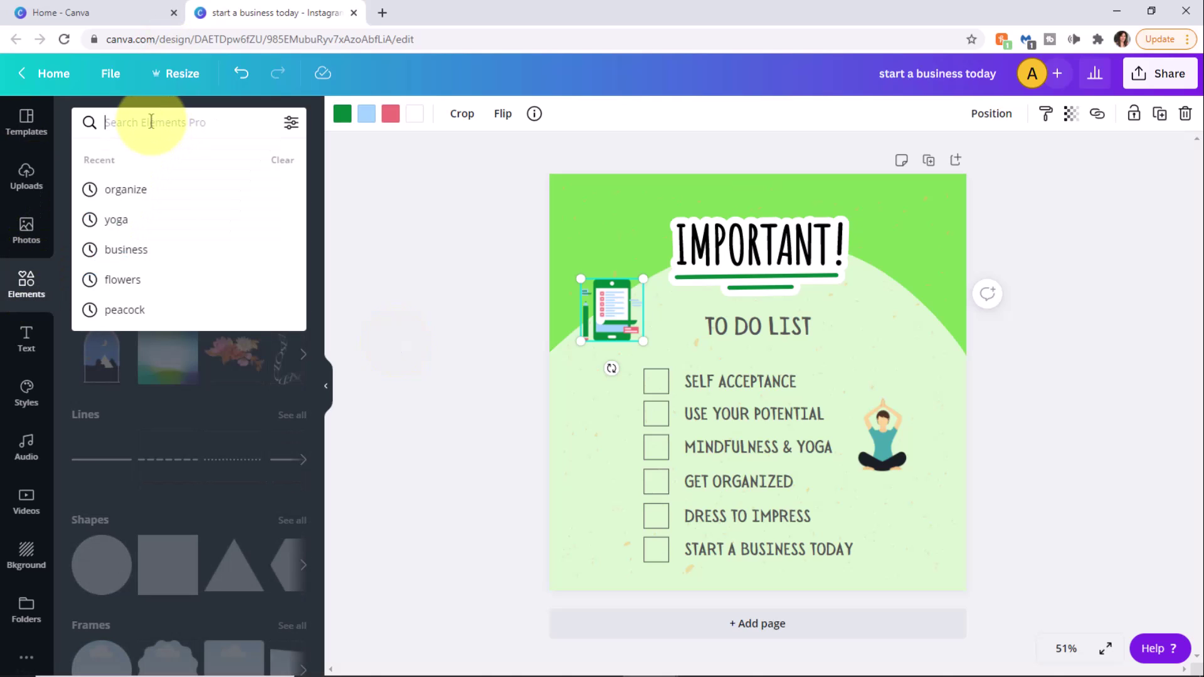
type("business")
key("Return")
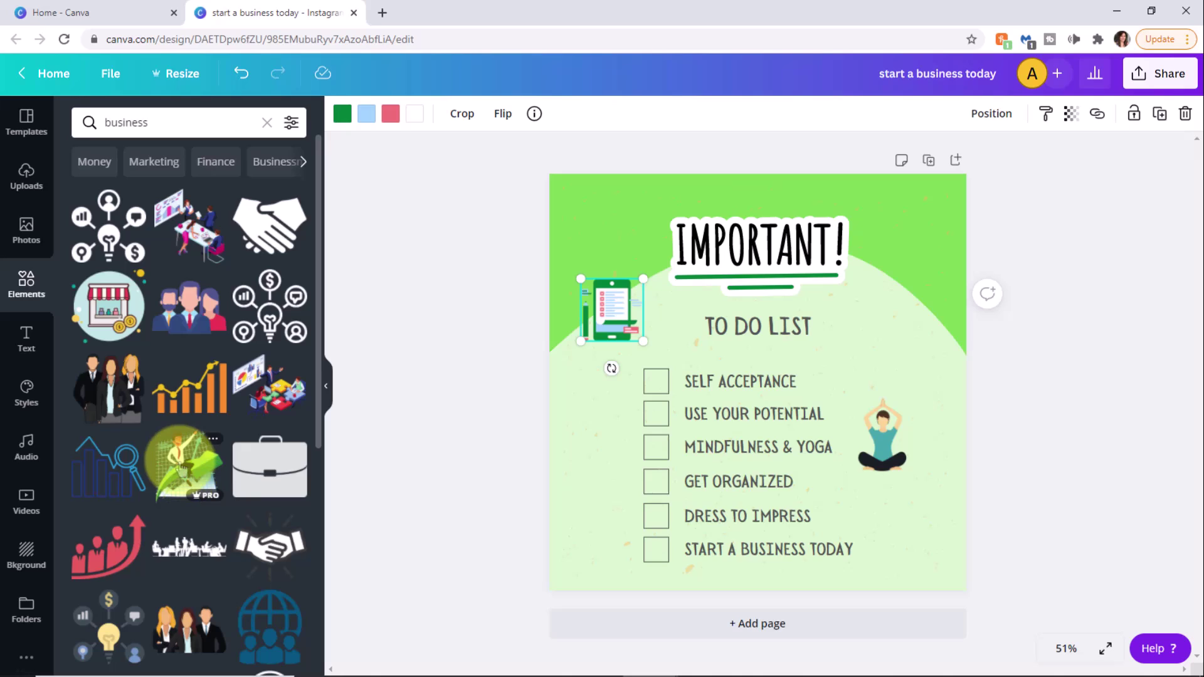
left_click(181, 466)
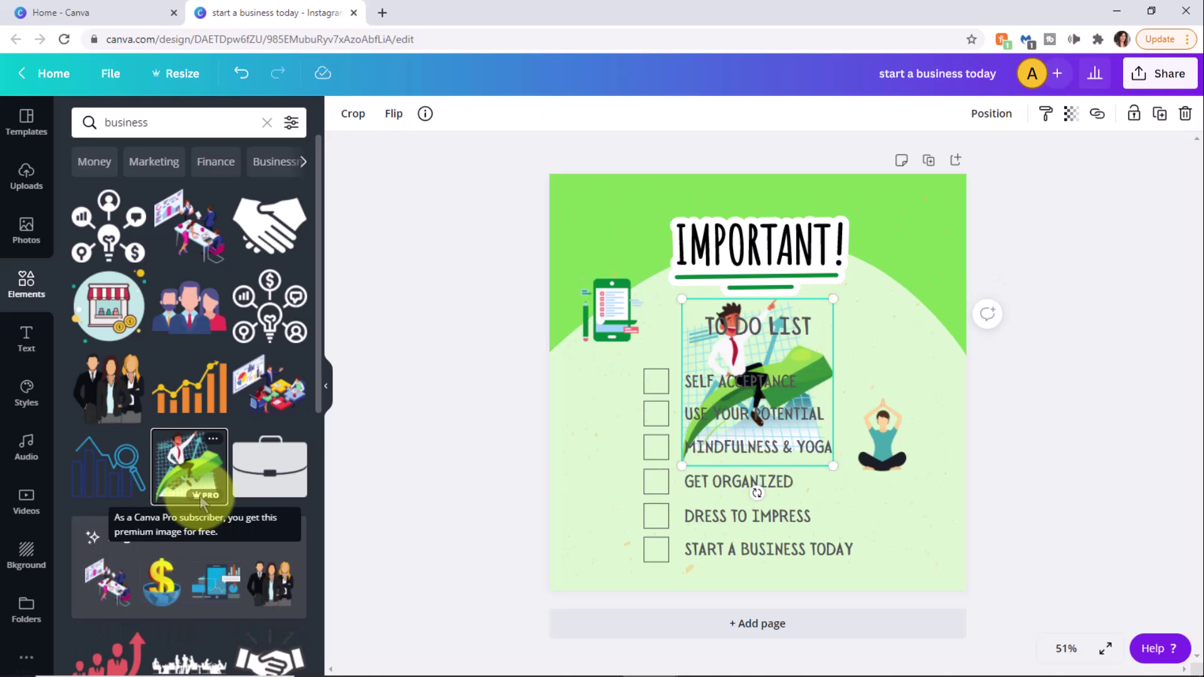
left_click_drag(833, 299, 896, 307)
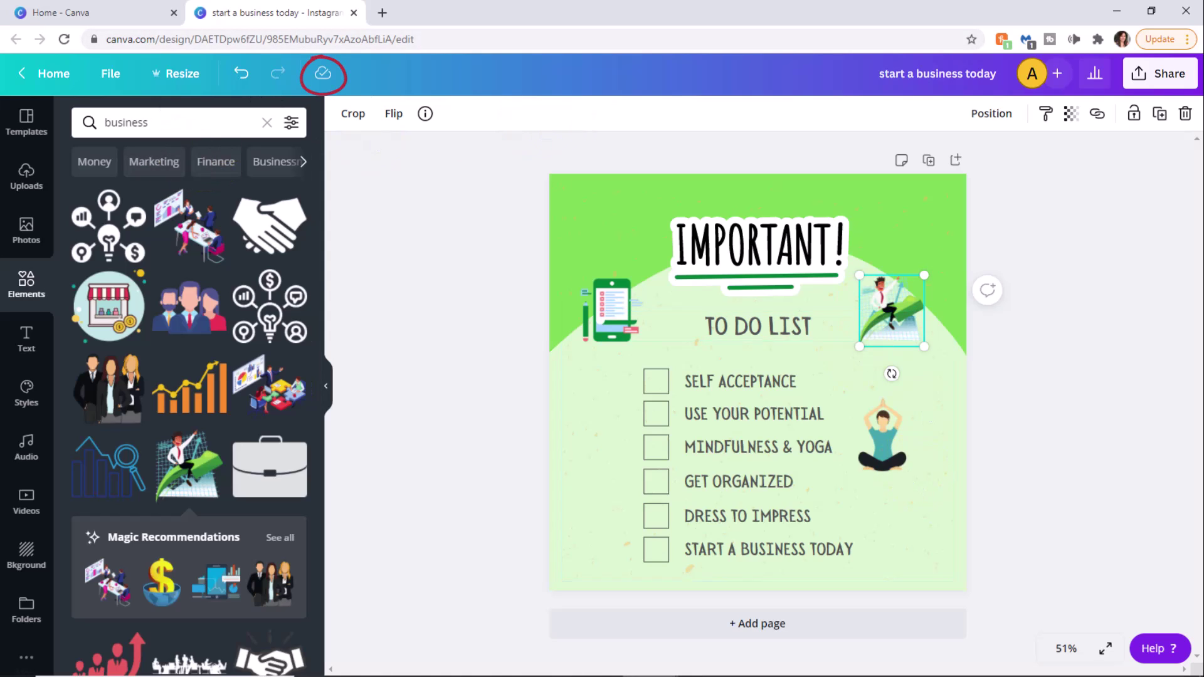
left_click(891, 74)
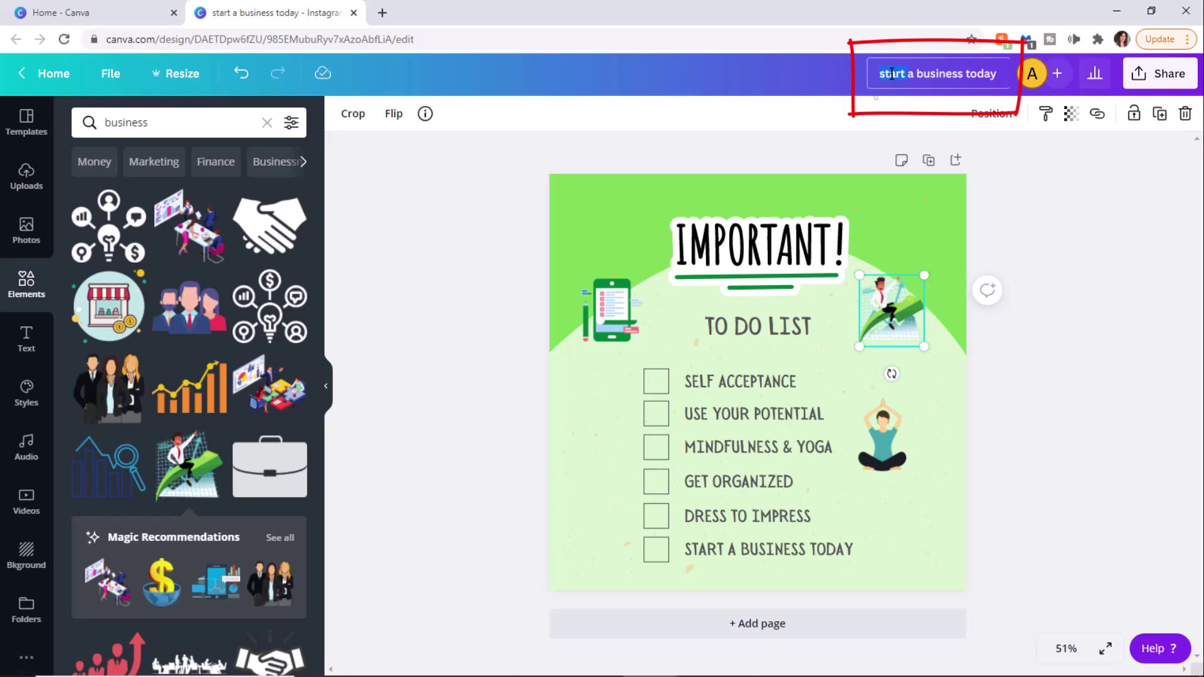
type("to do")
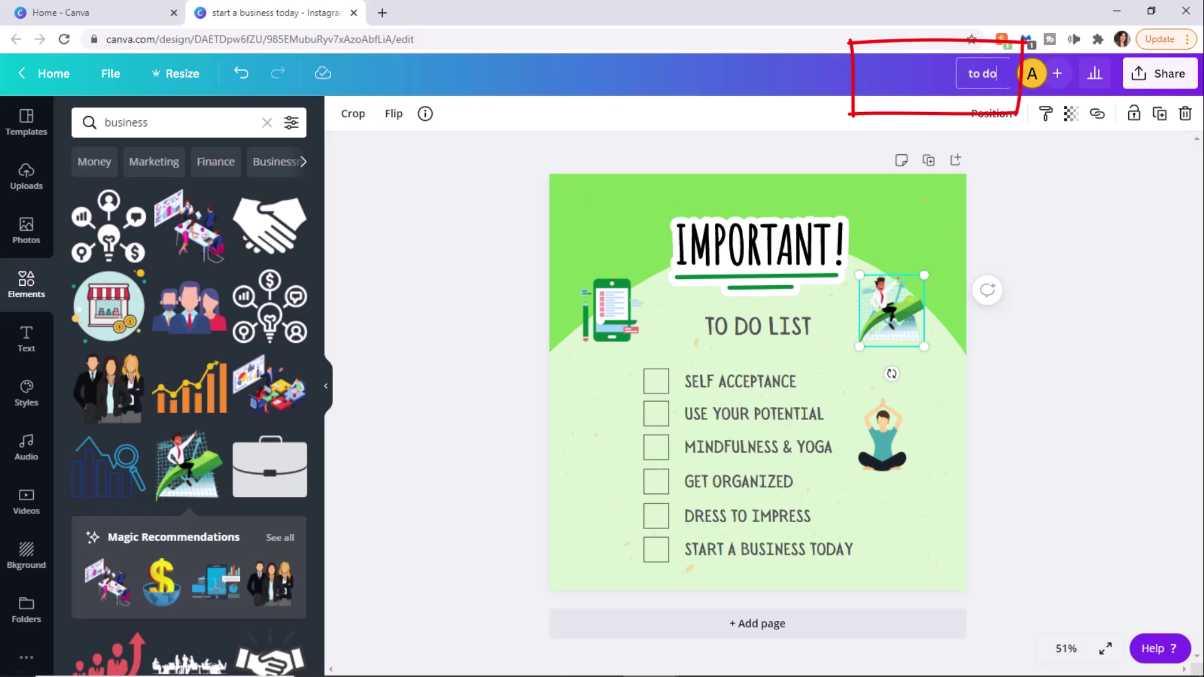
type(" list gr")
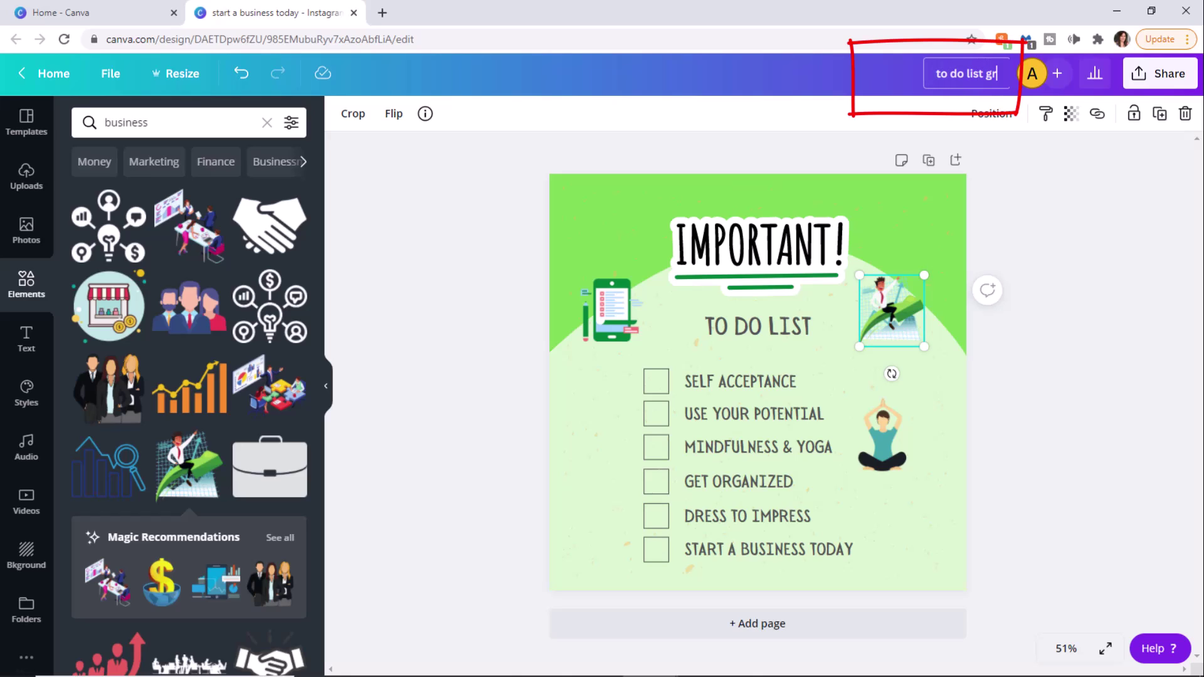
type("aphic")
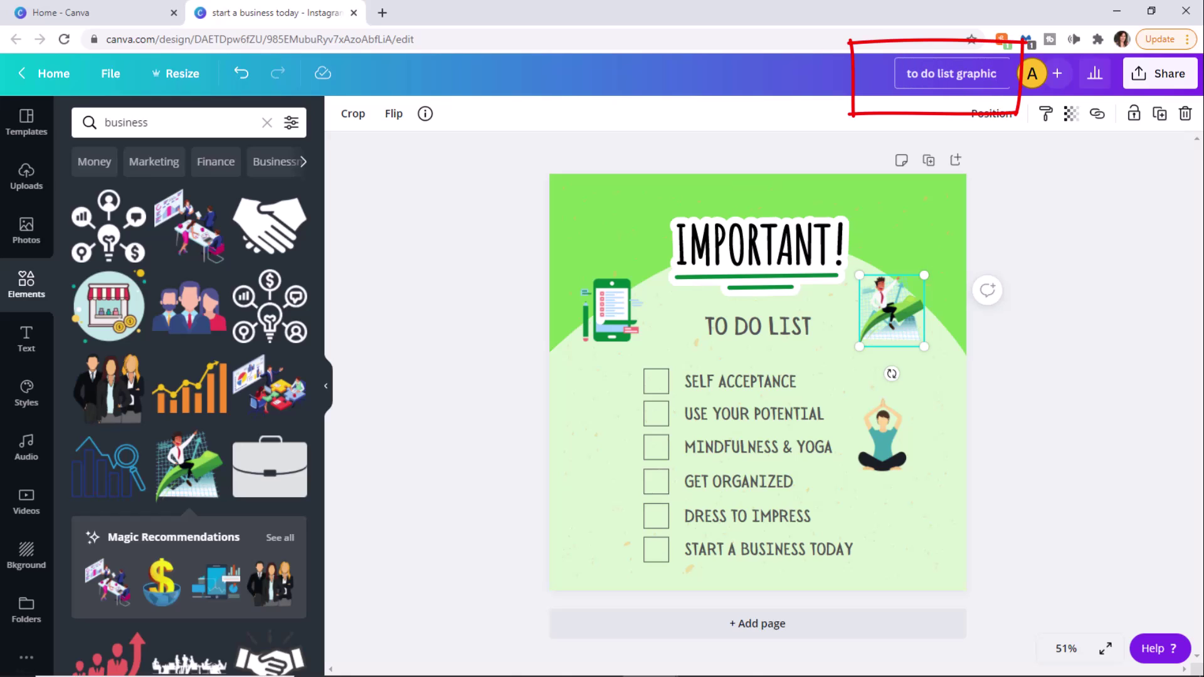
Step: Confirm the 'to do list graphic' title and keep PNG as the download file type
key("Return")
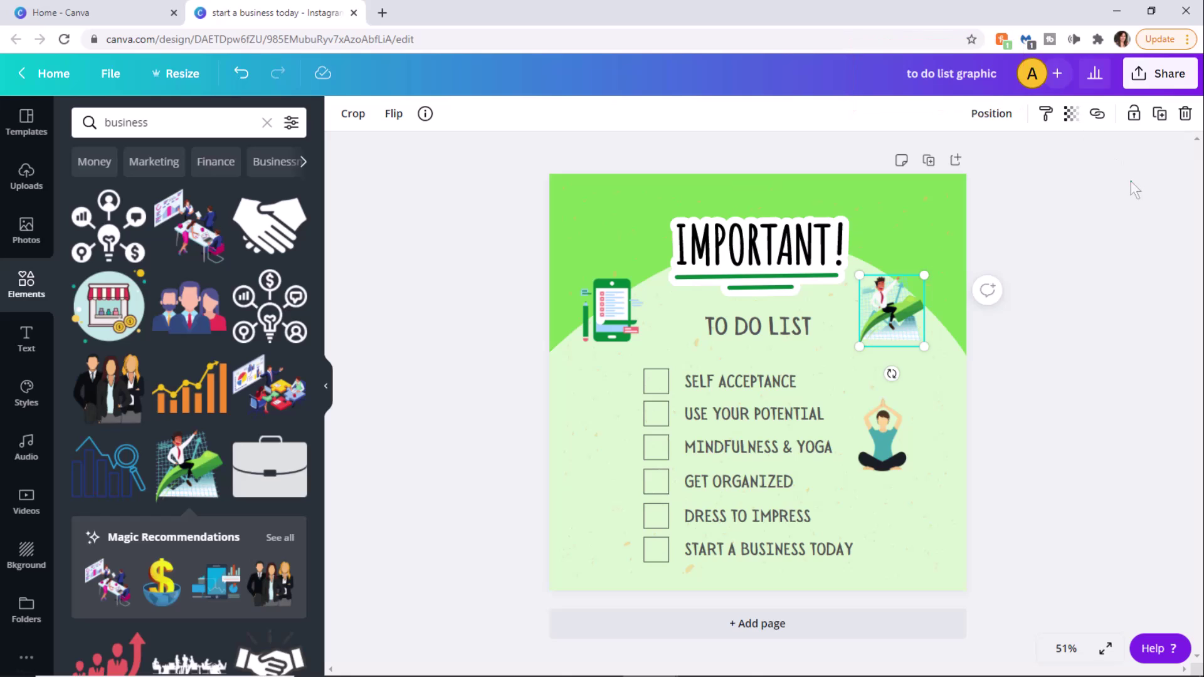
left_click(1131, 182)
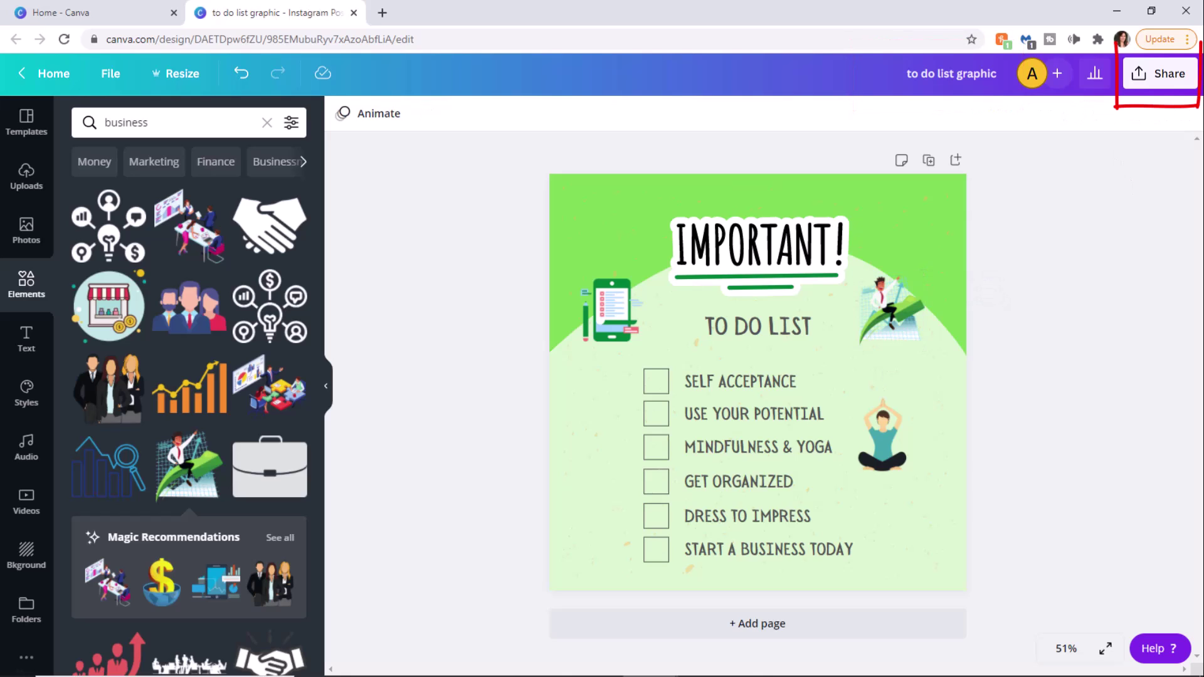
left_click(1161, 74)
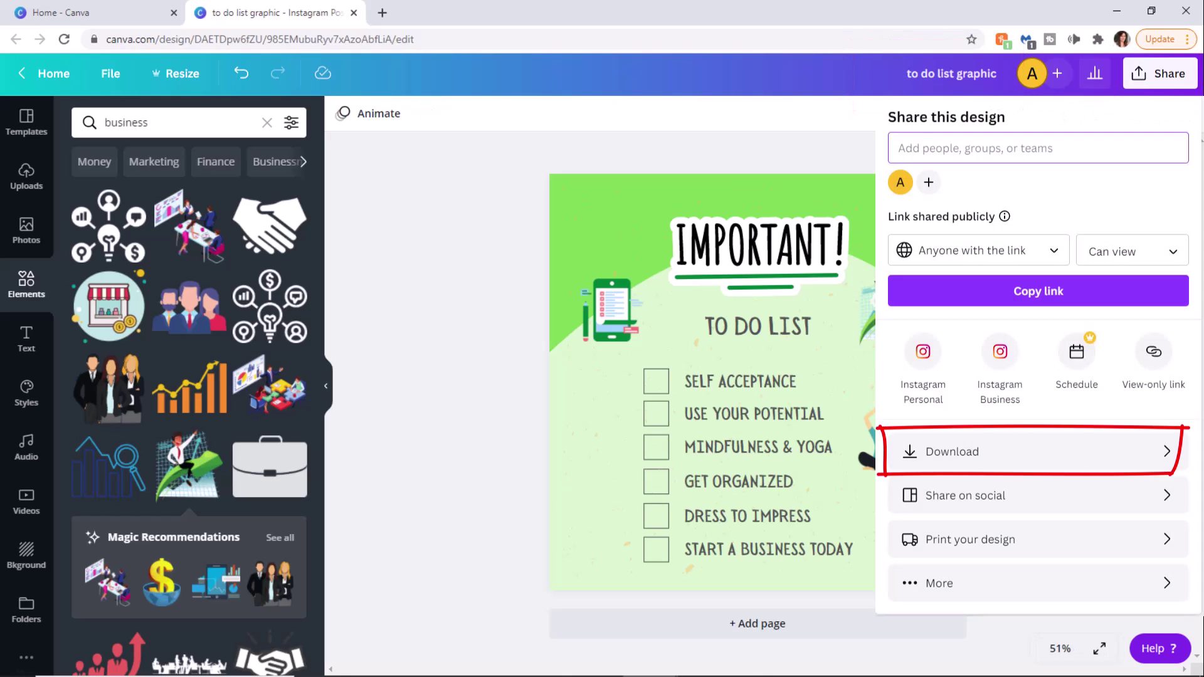
left_click(1167, 452)
left_click(1171, 184)
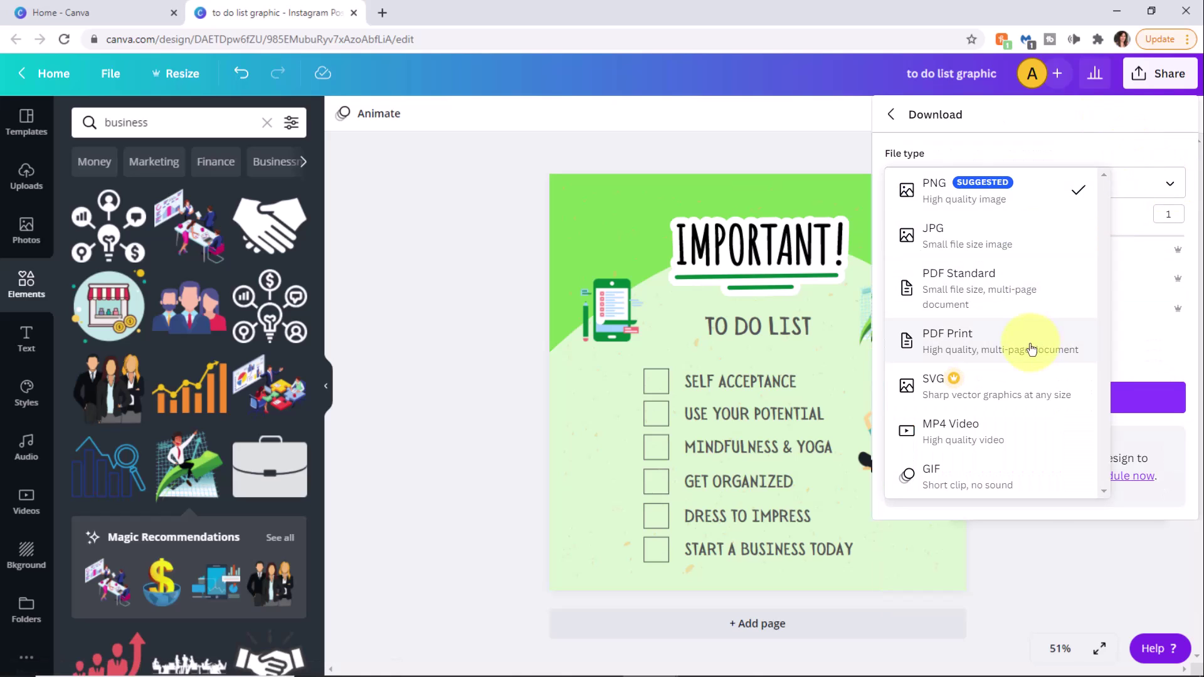
left_click(1173, 355)
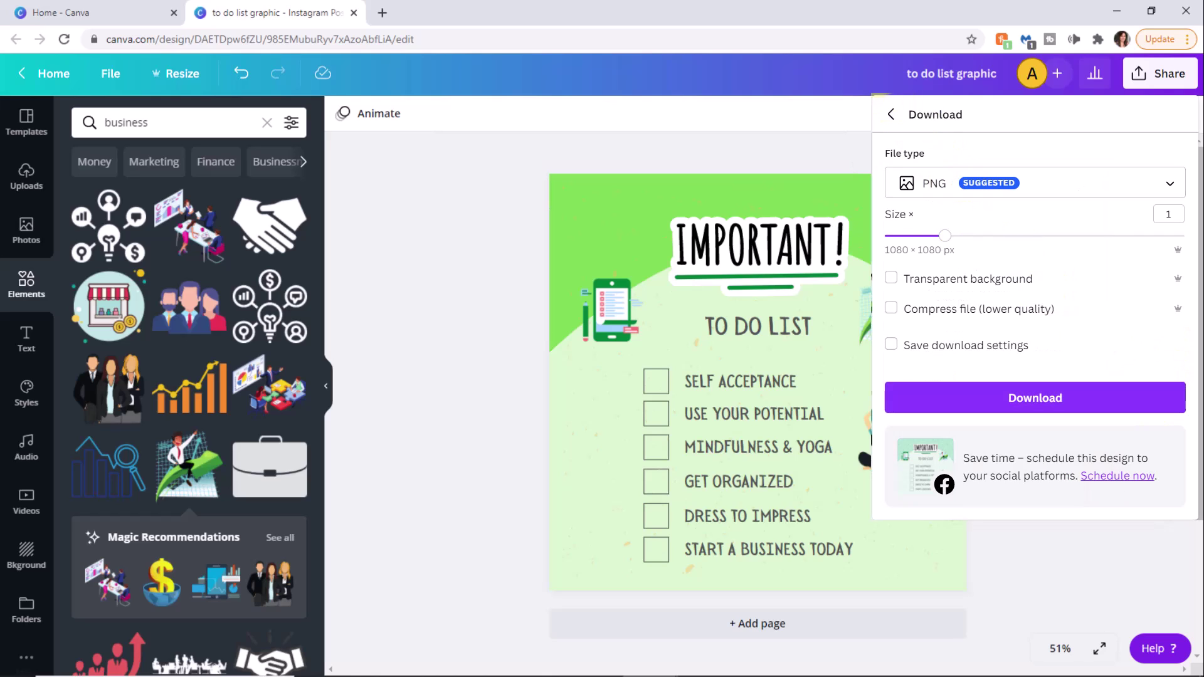
key("Escape")
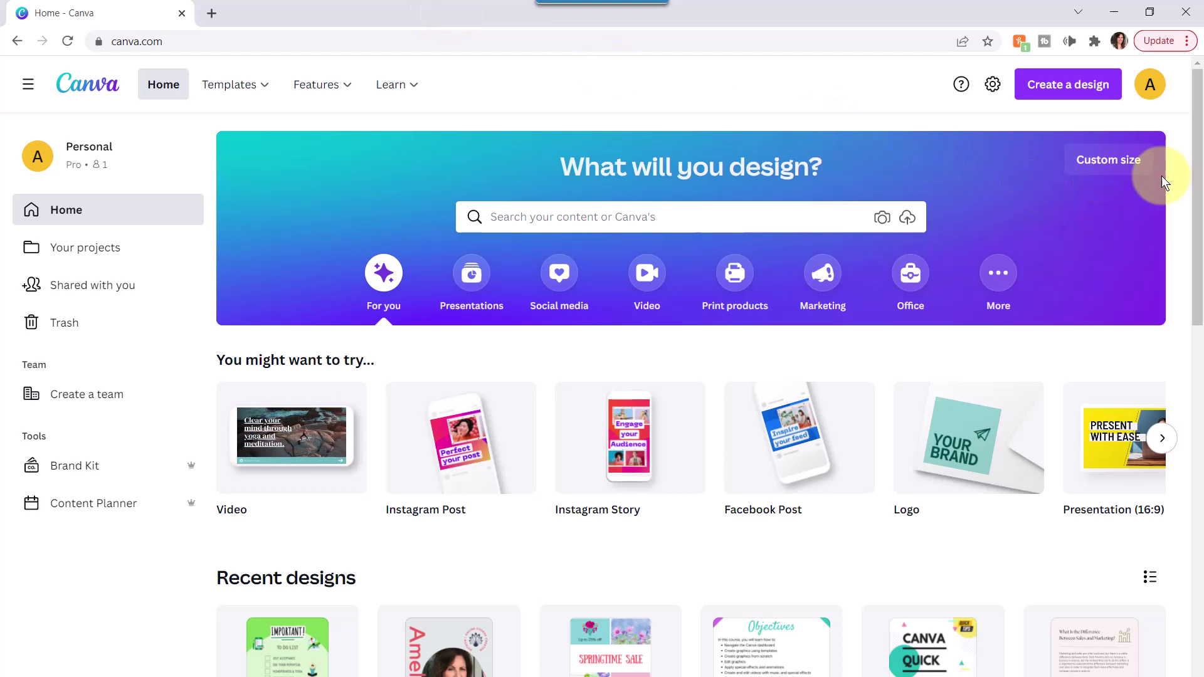
Step: Reopen 'to do list graphic' from the home page's recent designs
left_click_drag(1200, 156, 1202, 236)
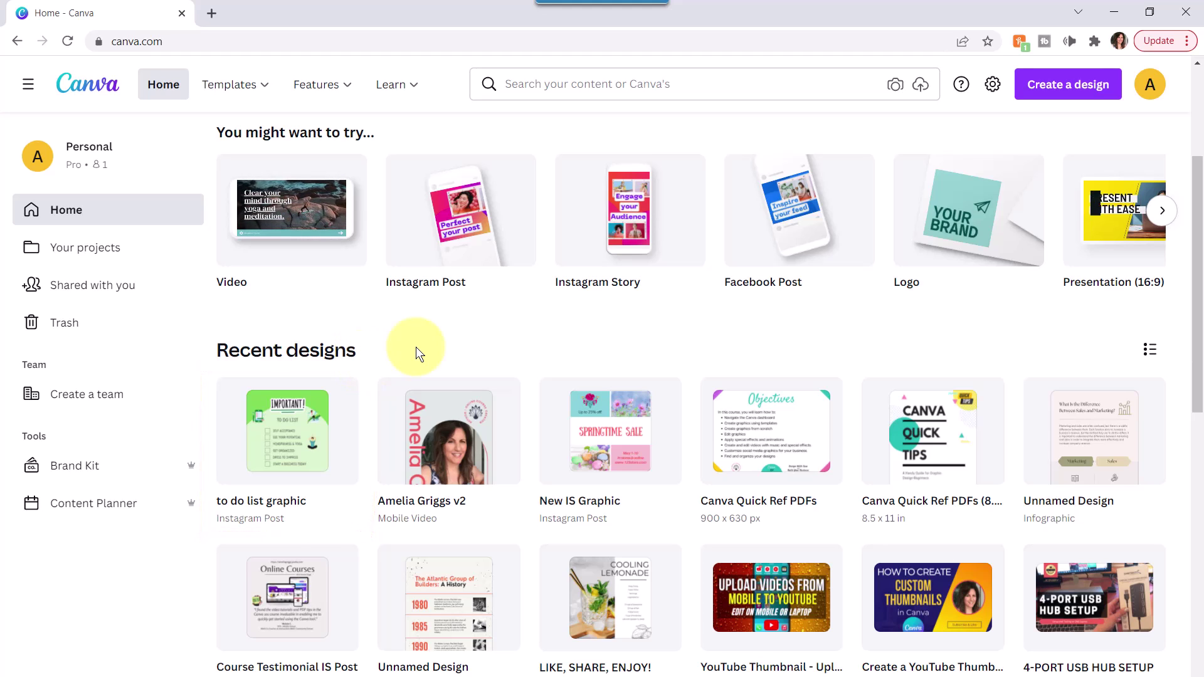
left_click(294, 426)
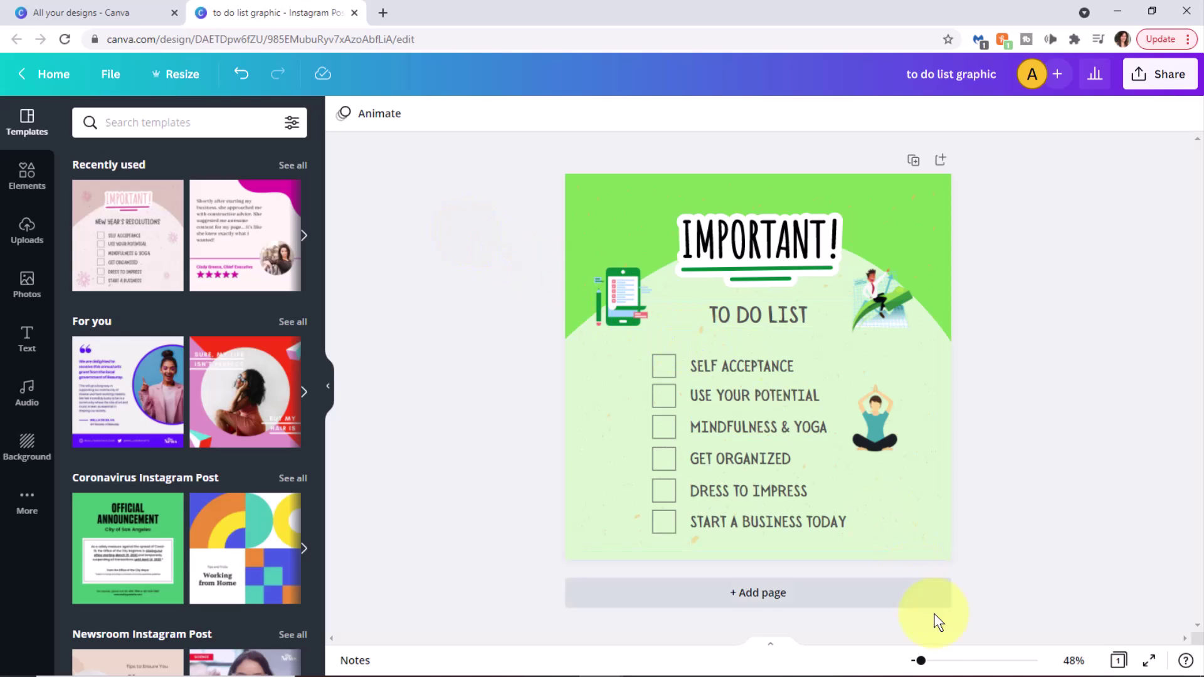
left_click_drag(921, 660, 935, 661)
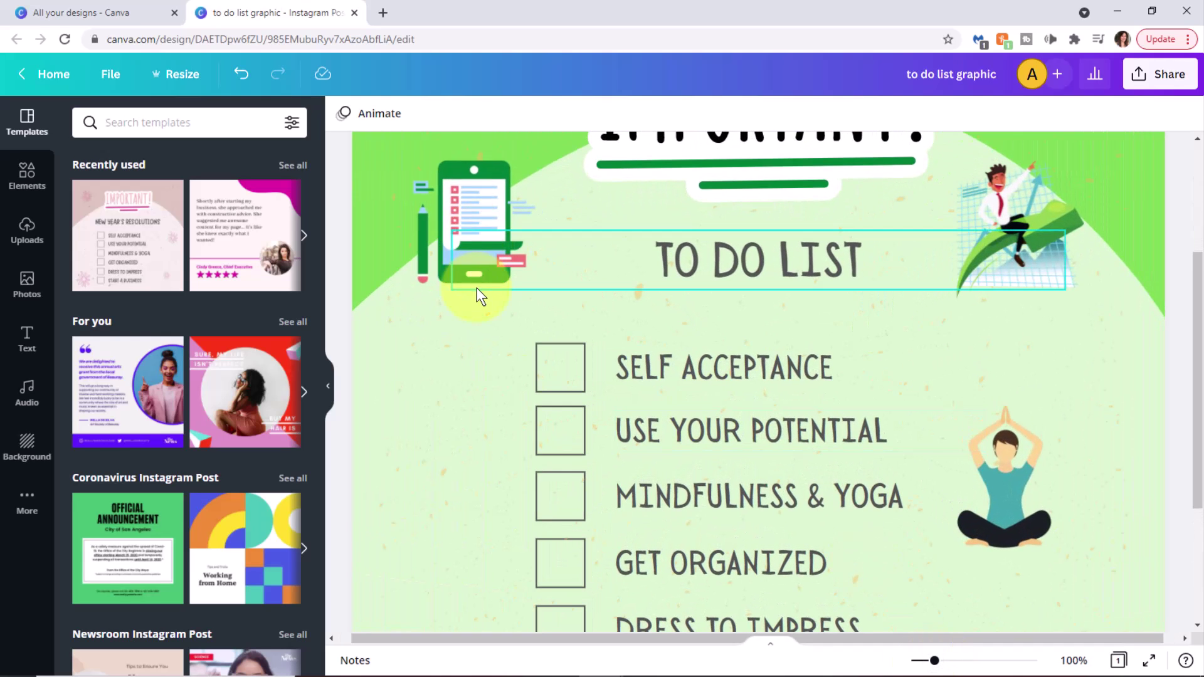
left_click_drag(495, 326, 493, 496)
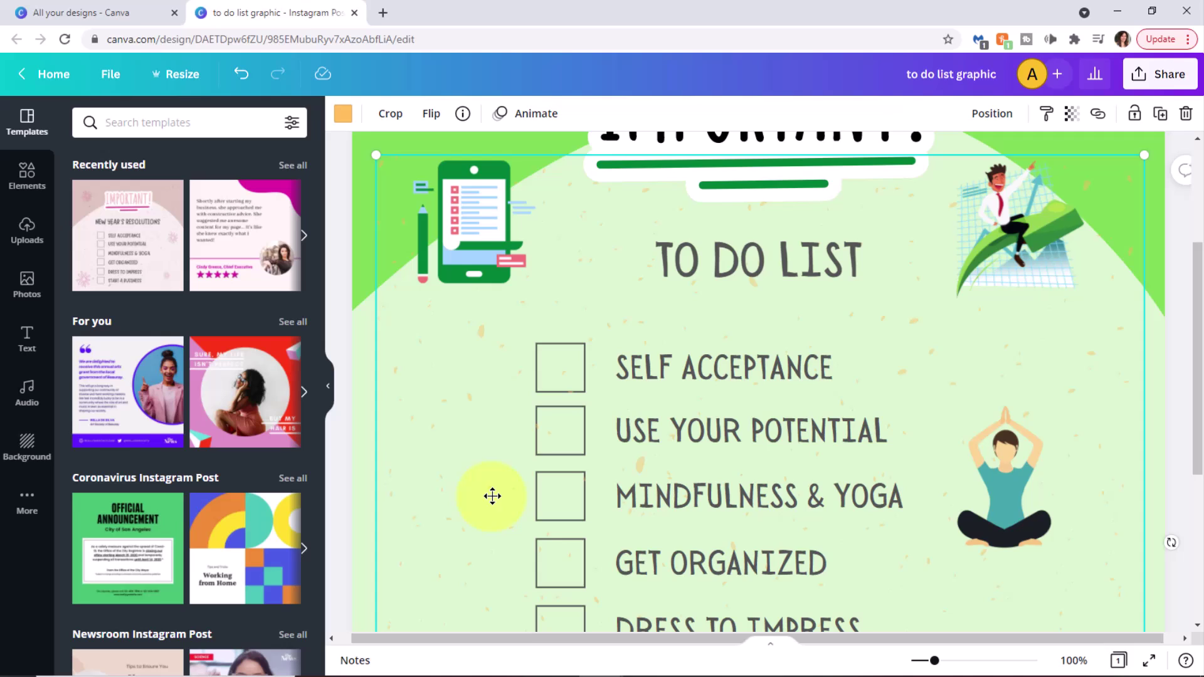
left_click(492, 496)
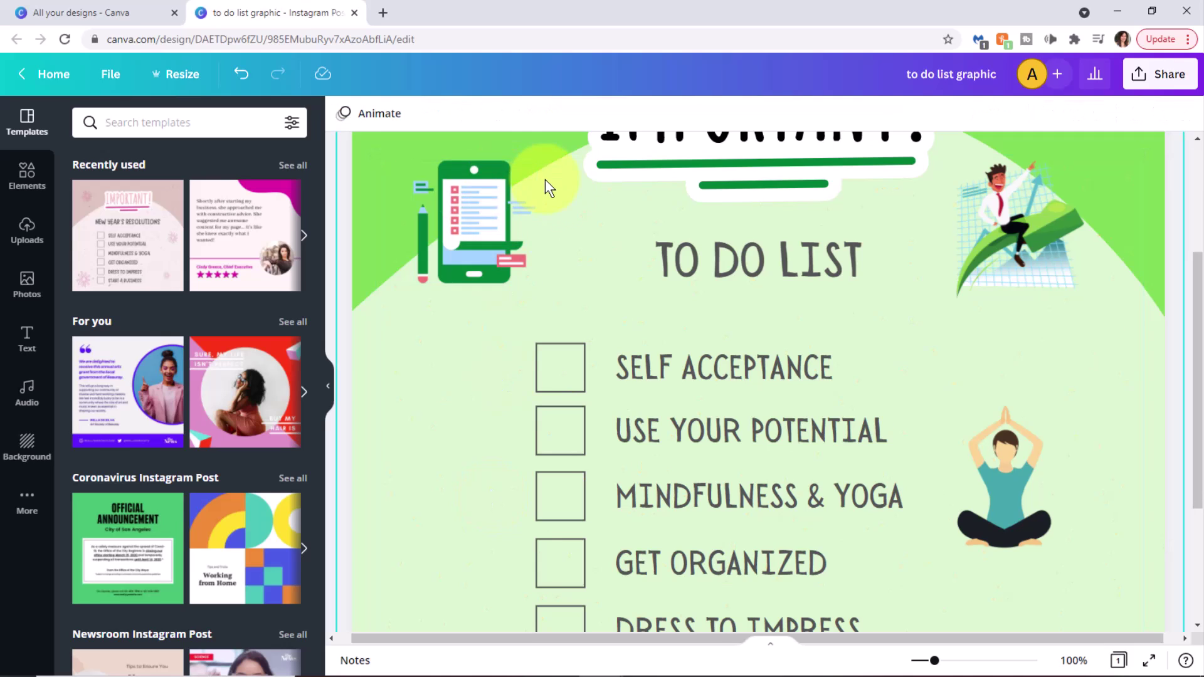
left_click_drag(934, 662, 924, 667)
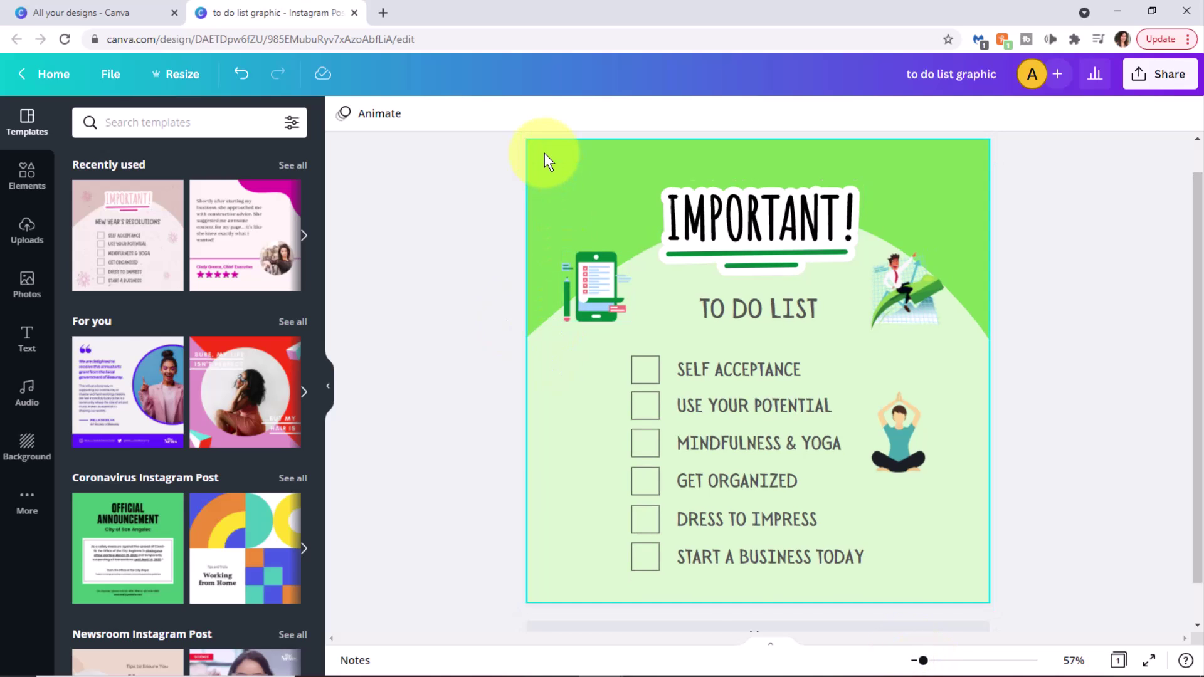
left_click(692, 220)
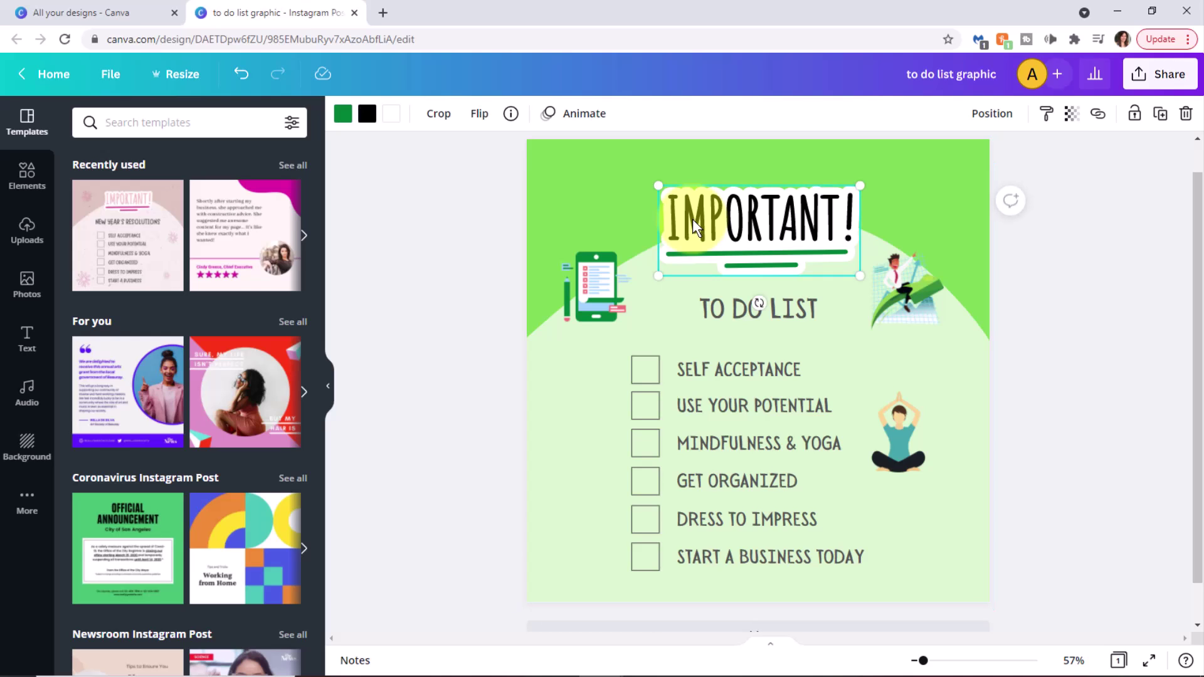
left_click(549, 150)
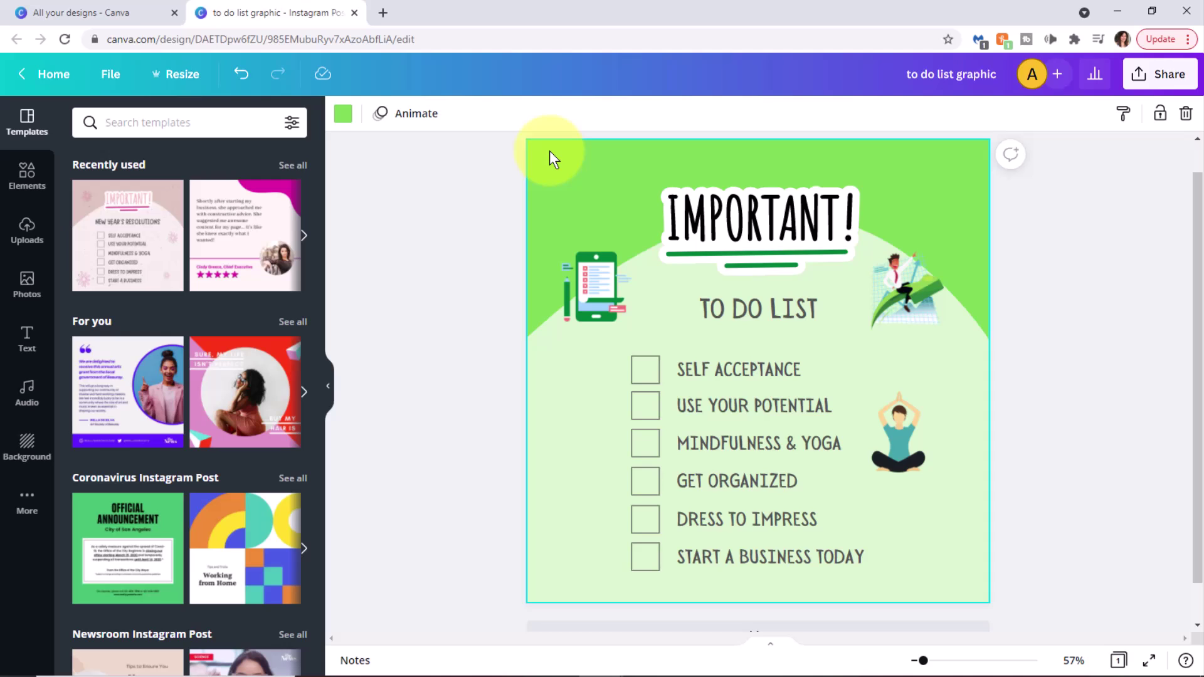
left_click(26, 447)
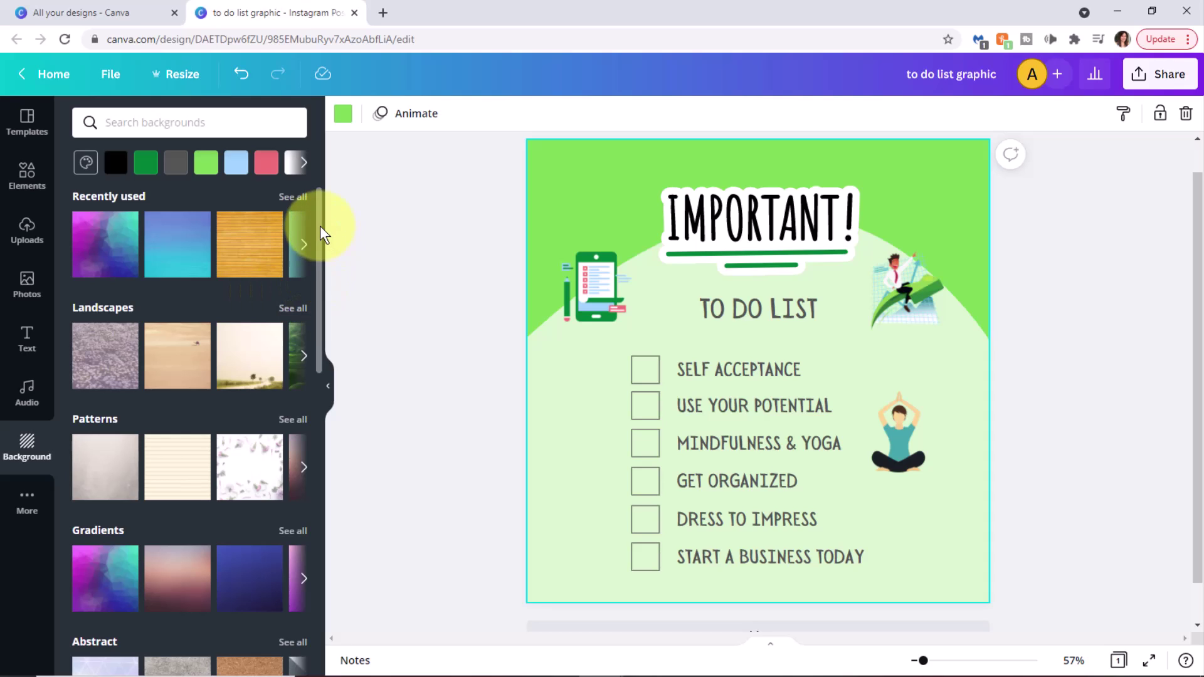
left_click_drag(320, 227, 364, 334)
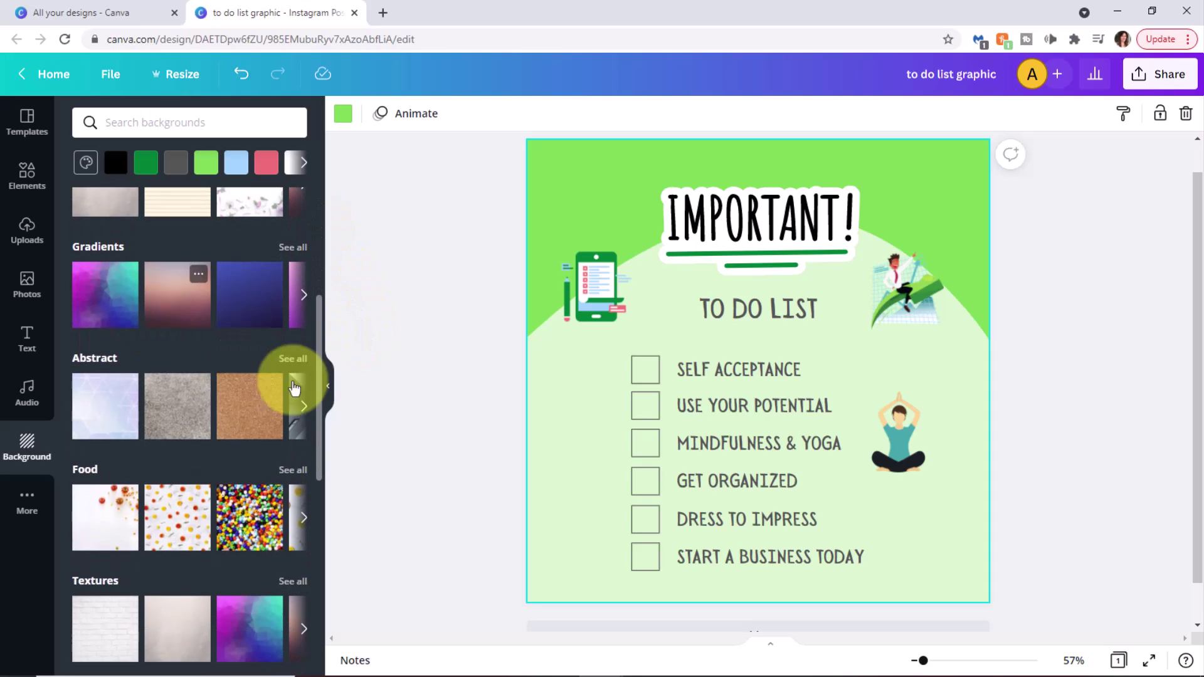
scroll(259, 295, "down", 3)
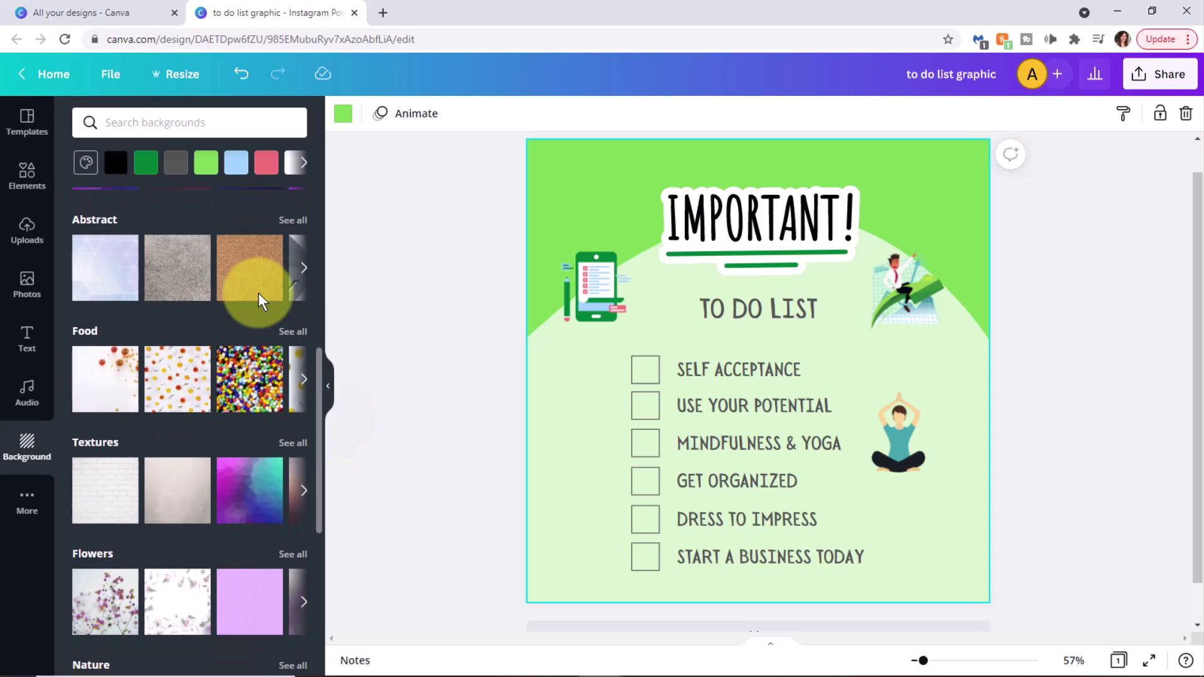
left_click(245, 378)
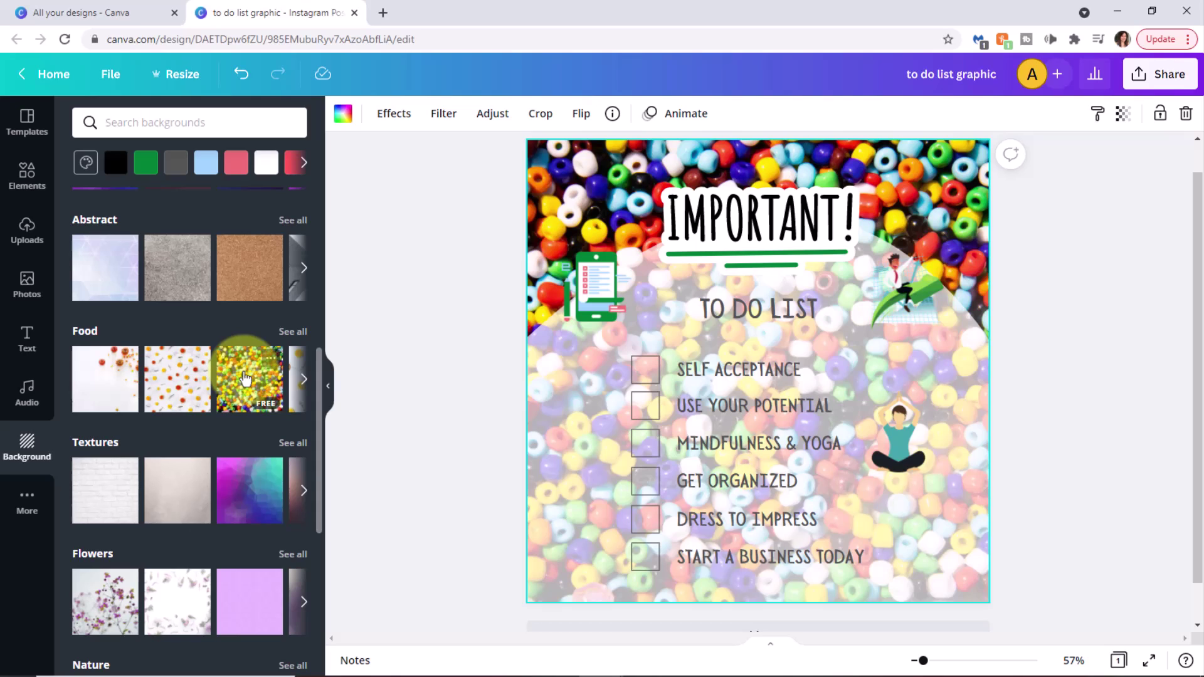
left_click(246, 378)
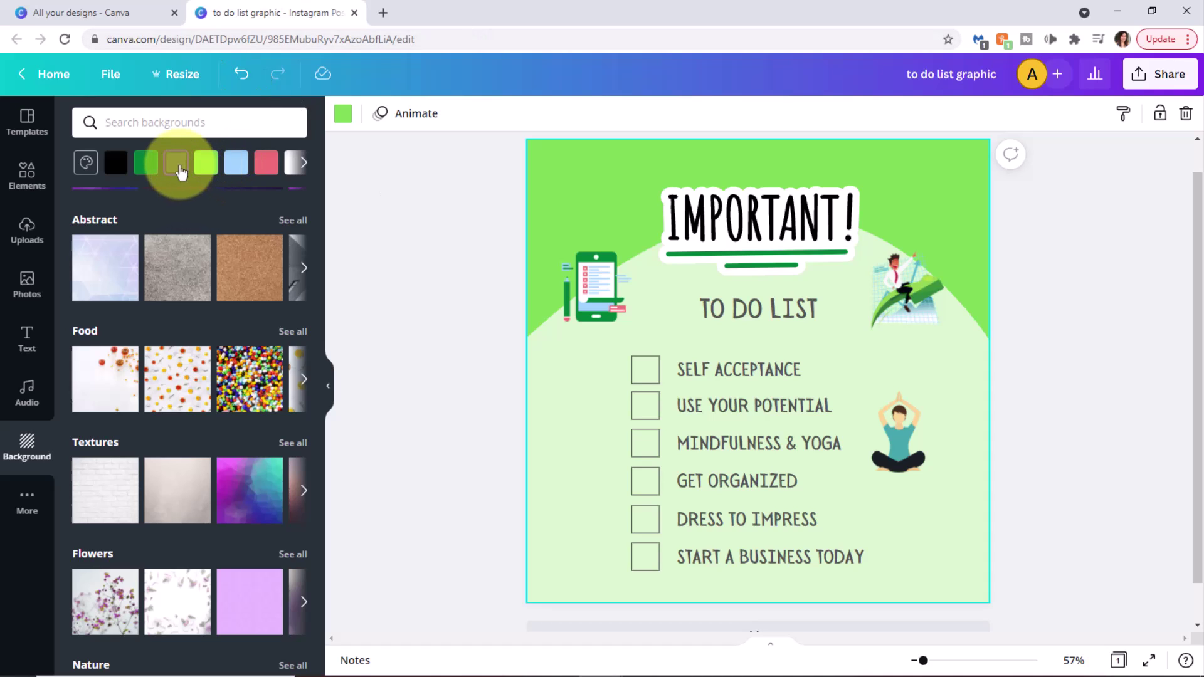
Step: Try a yellow background, then settle on a plain white background for the post
left_click(304, 164)
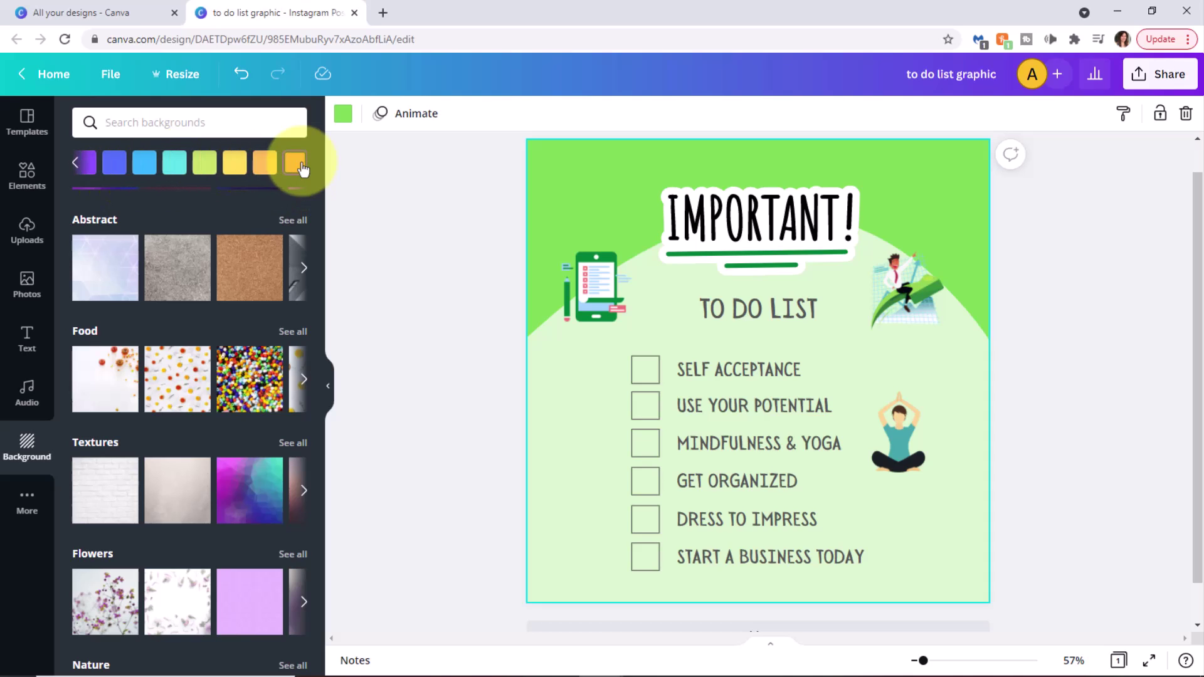
left_click(235, 164)
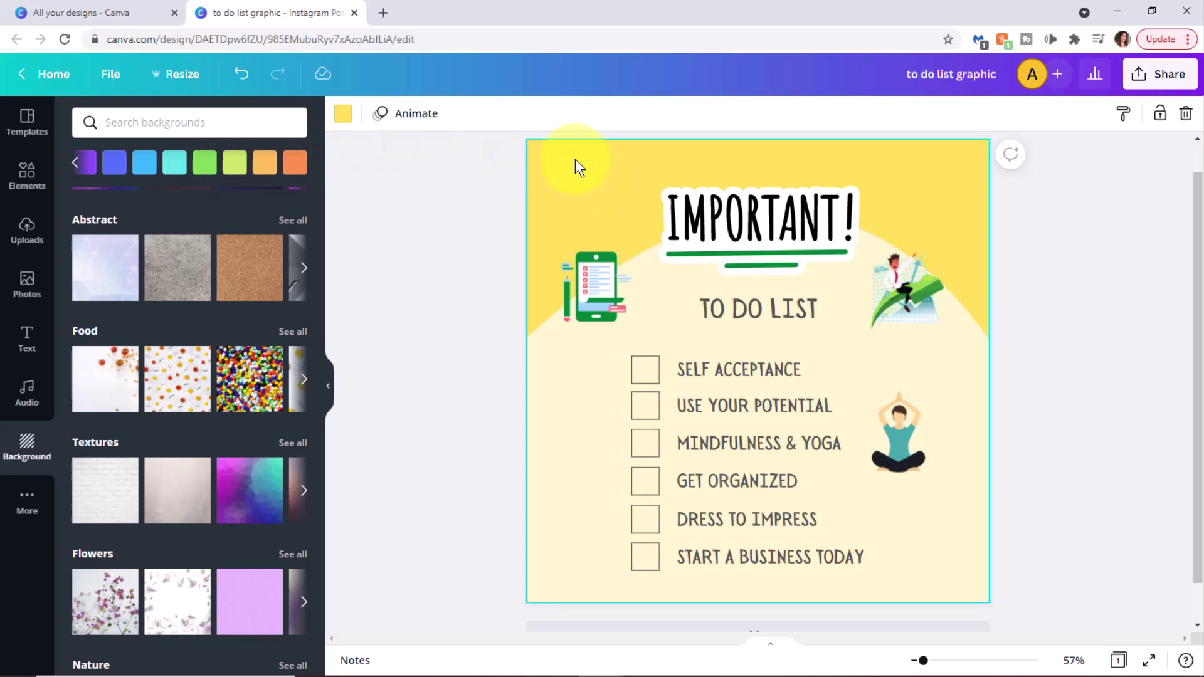
left_click(77, 164)
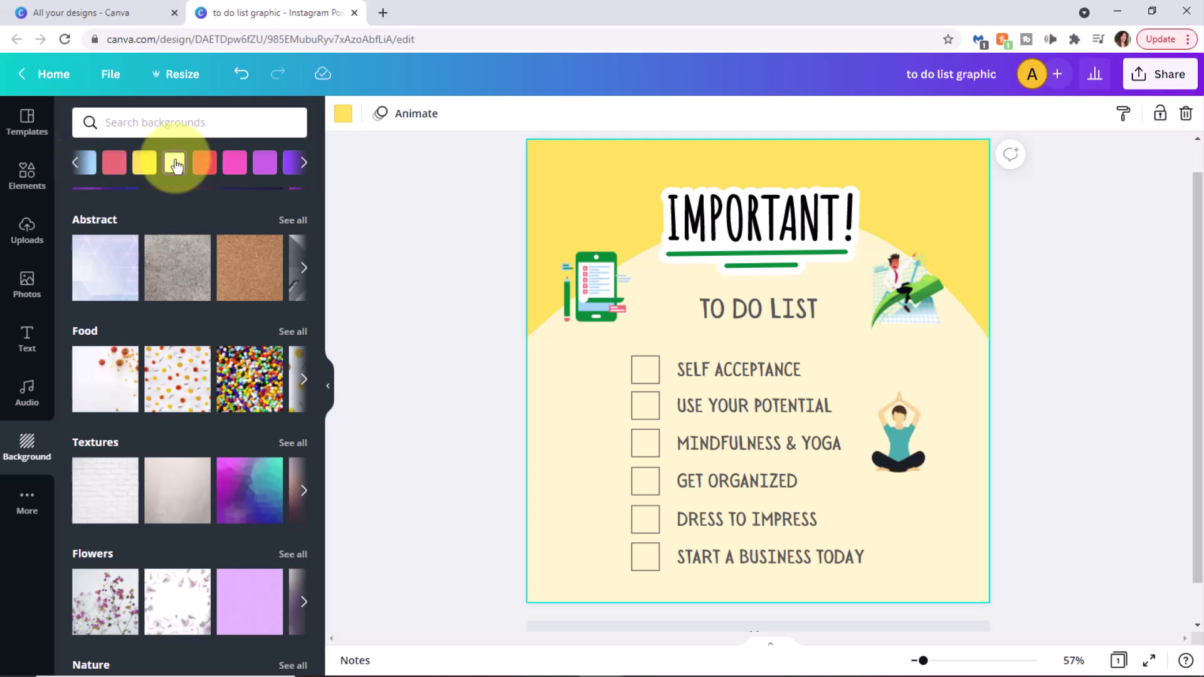
left_click(175, 165)
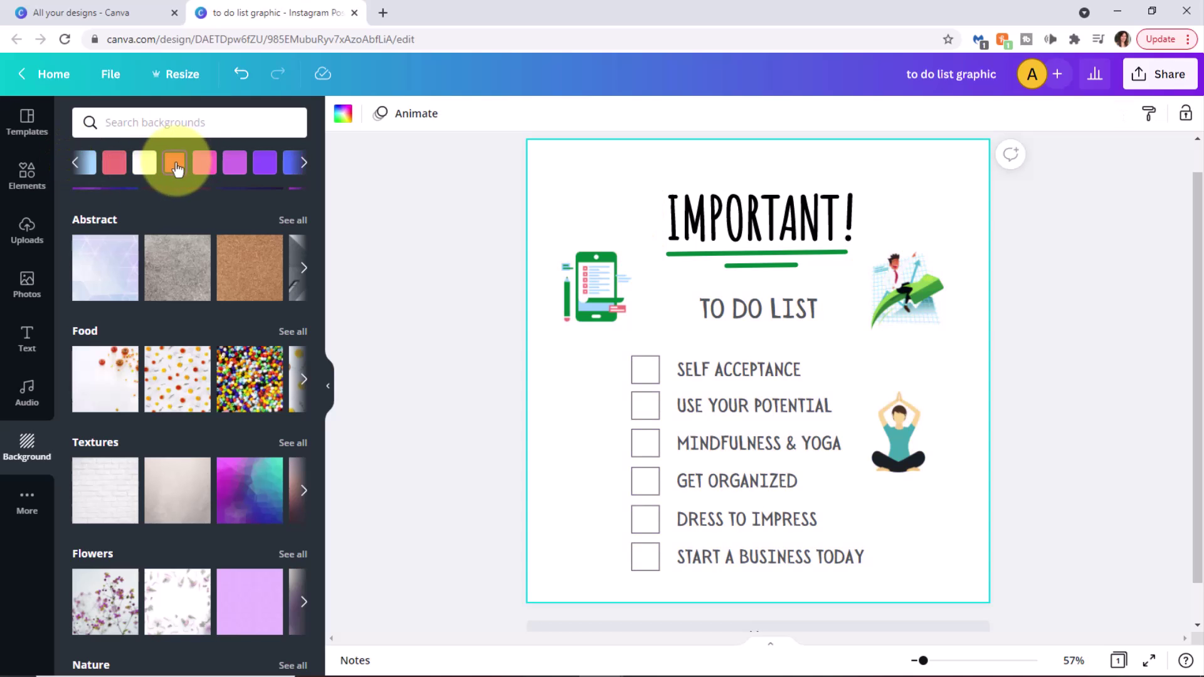
left_click(303, 165)
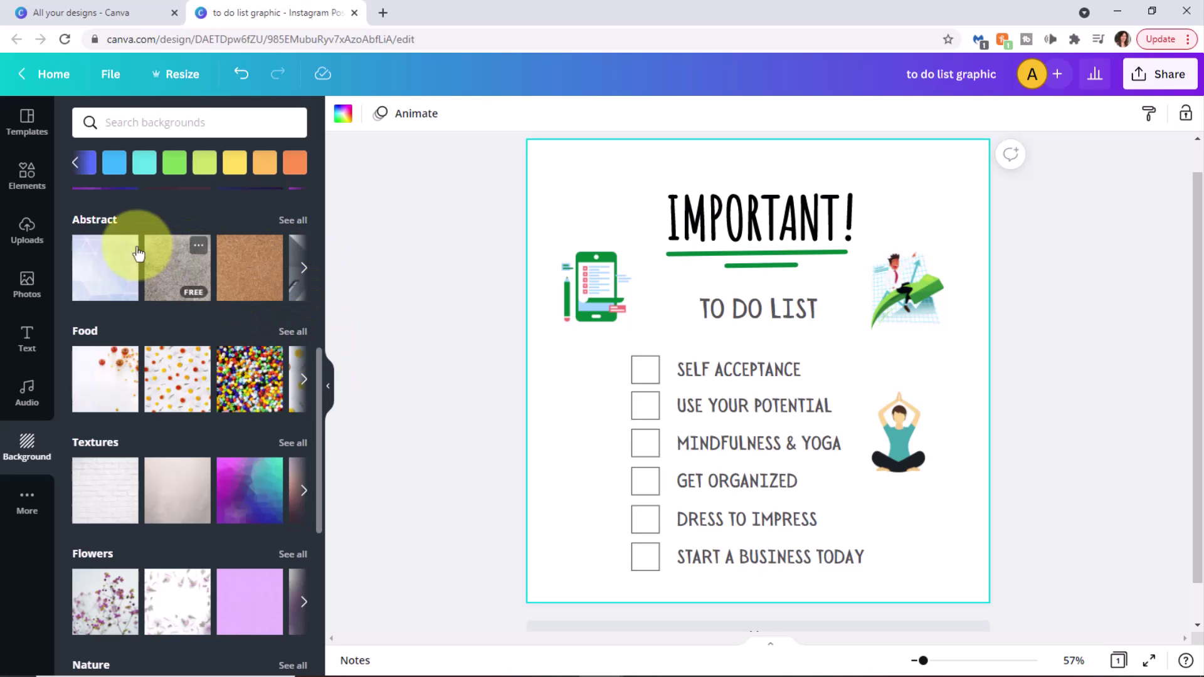
Step: Search backgrounds for 'light green pattern' and try the pattern, leafy plant and striped options
left_click(170, 127)
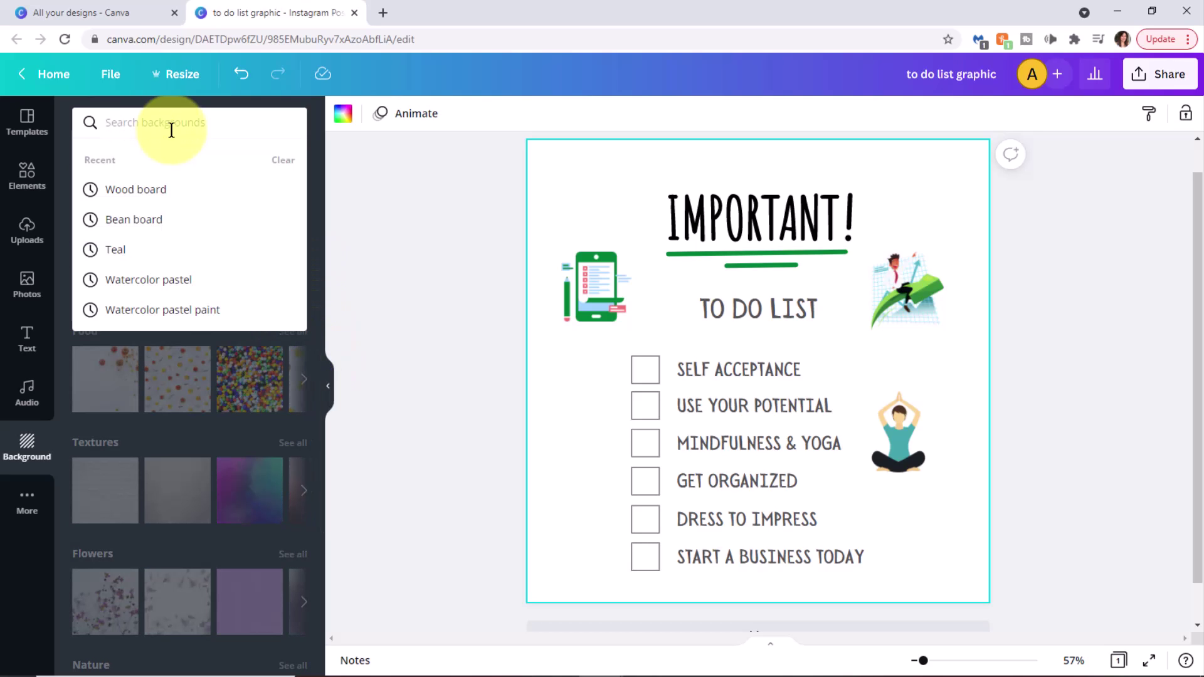
type("light")
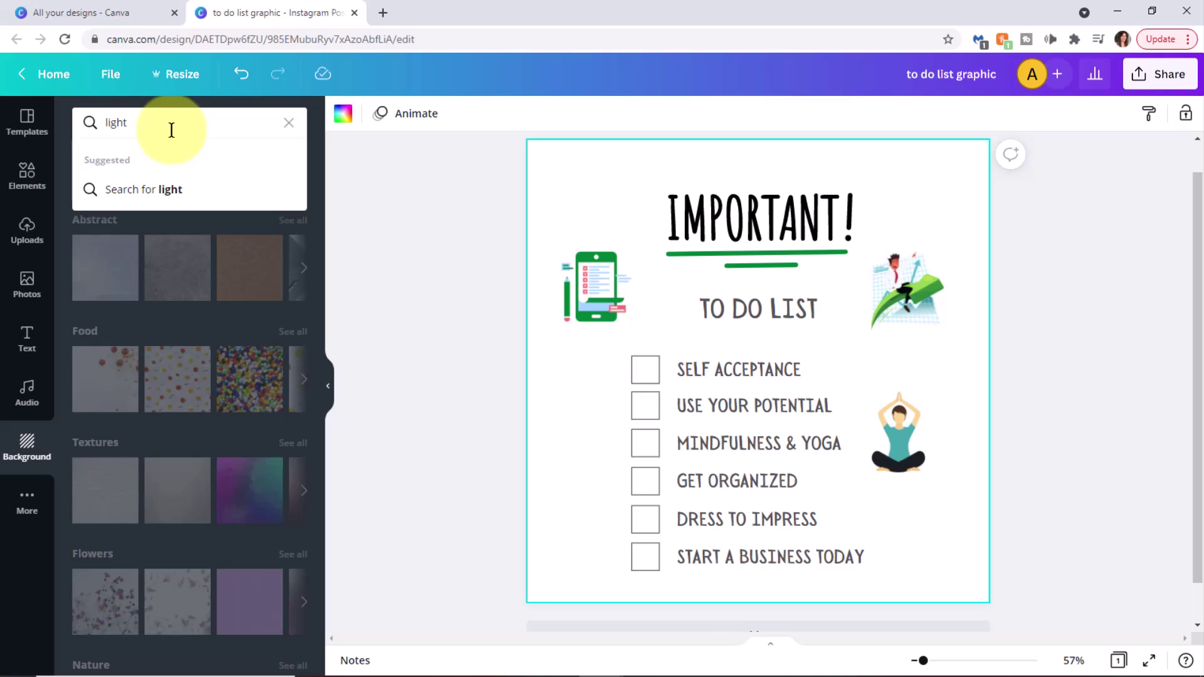
type(" green pattern")
key("Return")
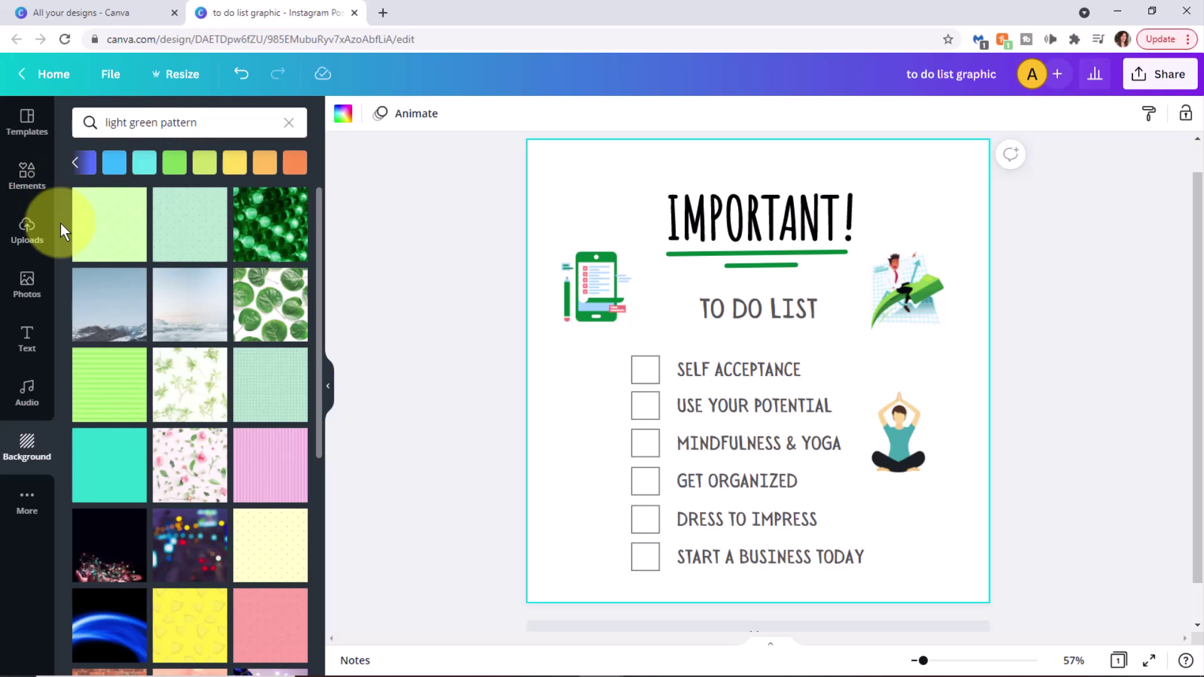
left_click(123, 232)
left_click(194, 386)
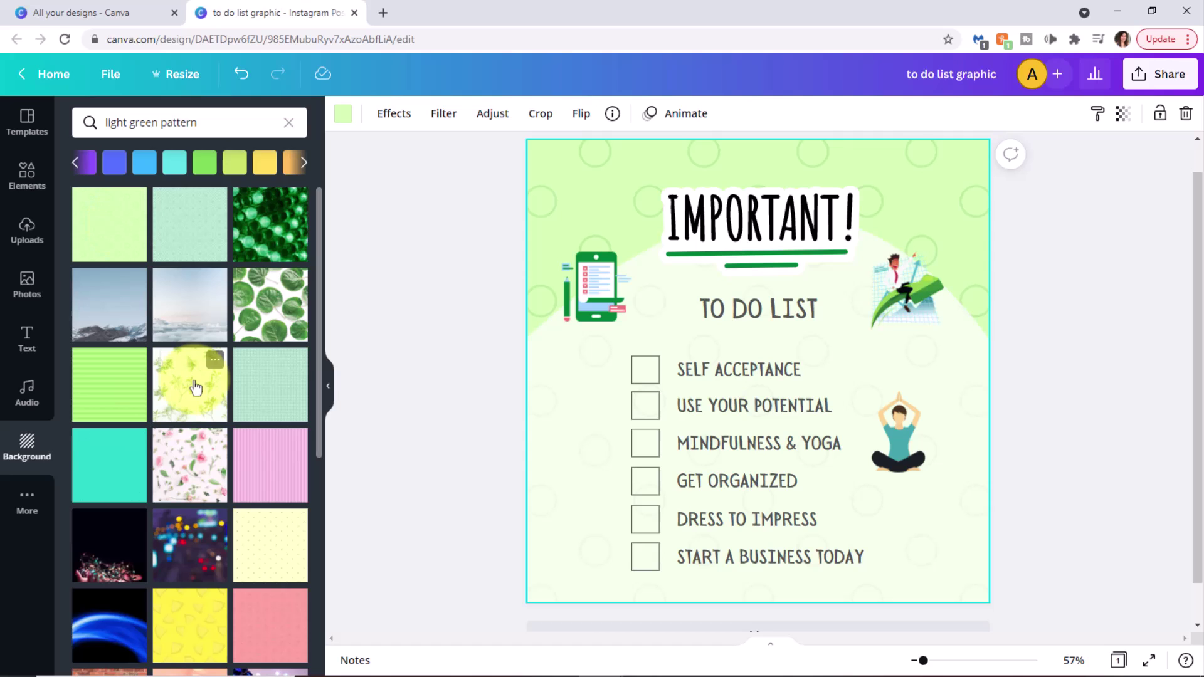
left_click(117, 394)
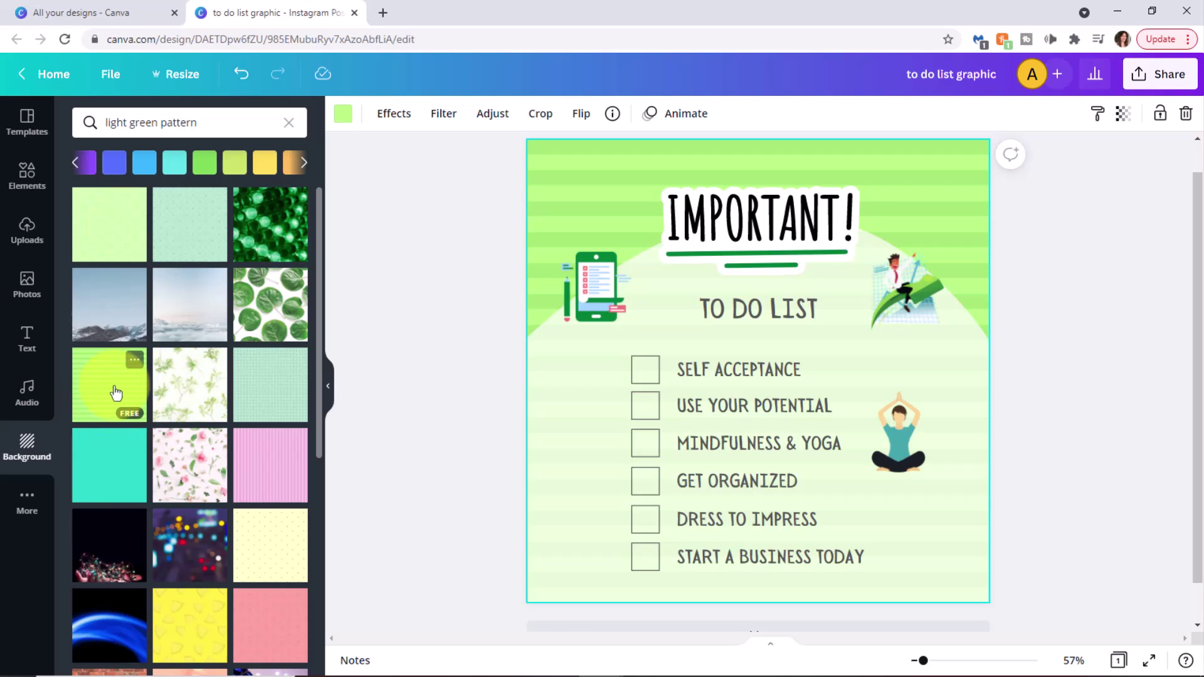
left_click_drag(318, 287, 360, 232)
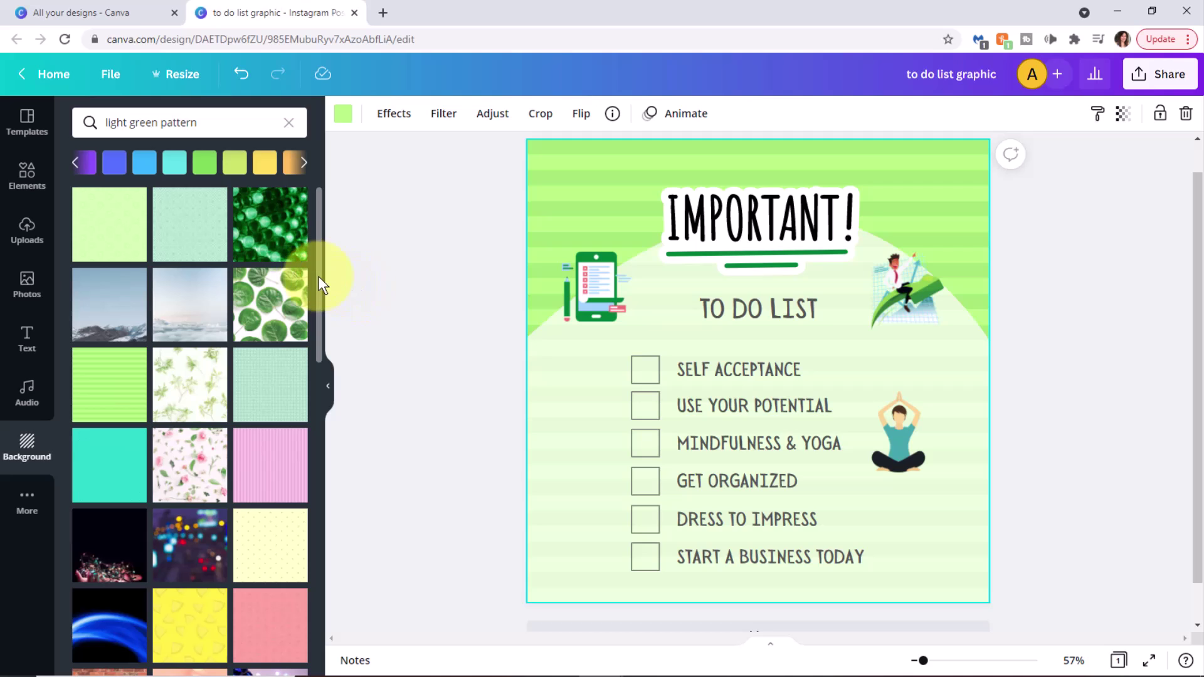
left_click_drag(320, 277, 361, 511)
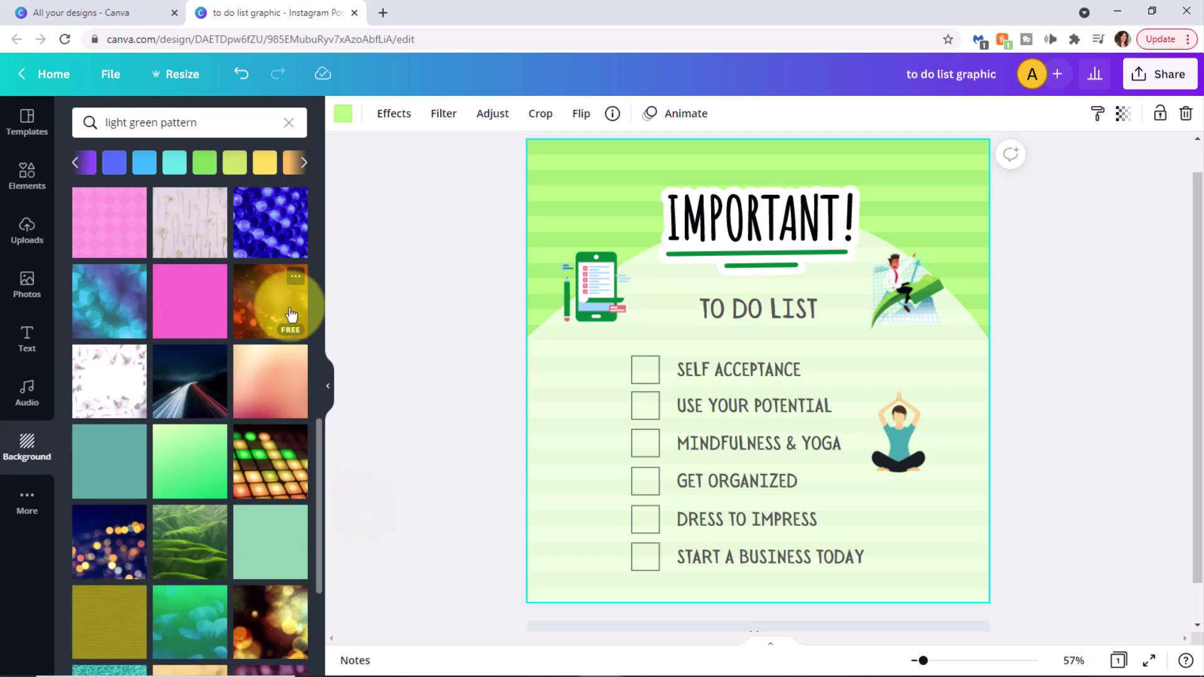
Step: Try the gradient and water-texture backgrounds, then apply the light green diamond pattern
left_click(181, 464)
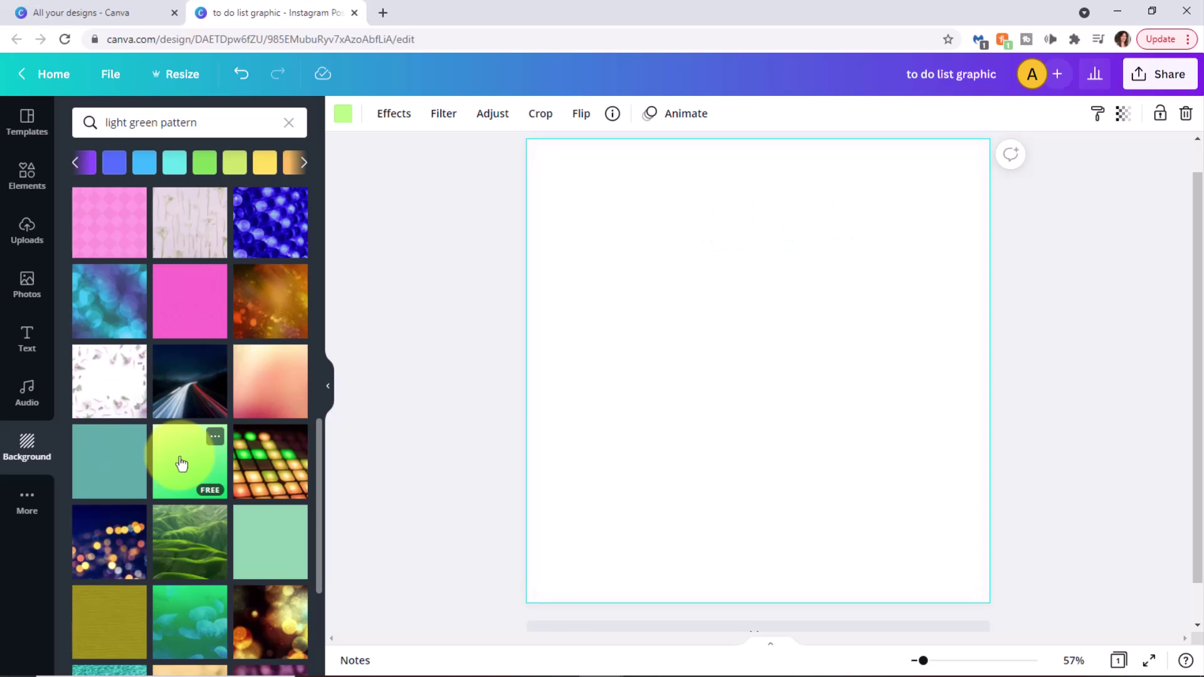
left_click_drag(319, 477, 352, 588)
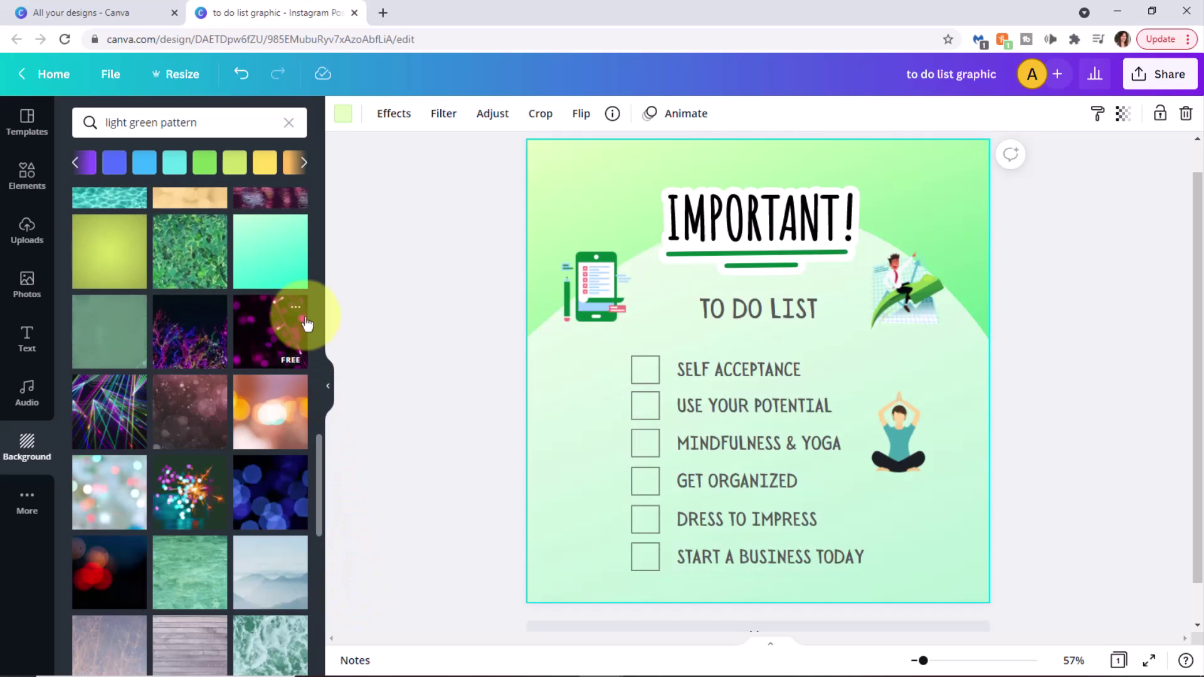
left_click(194, 572)
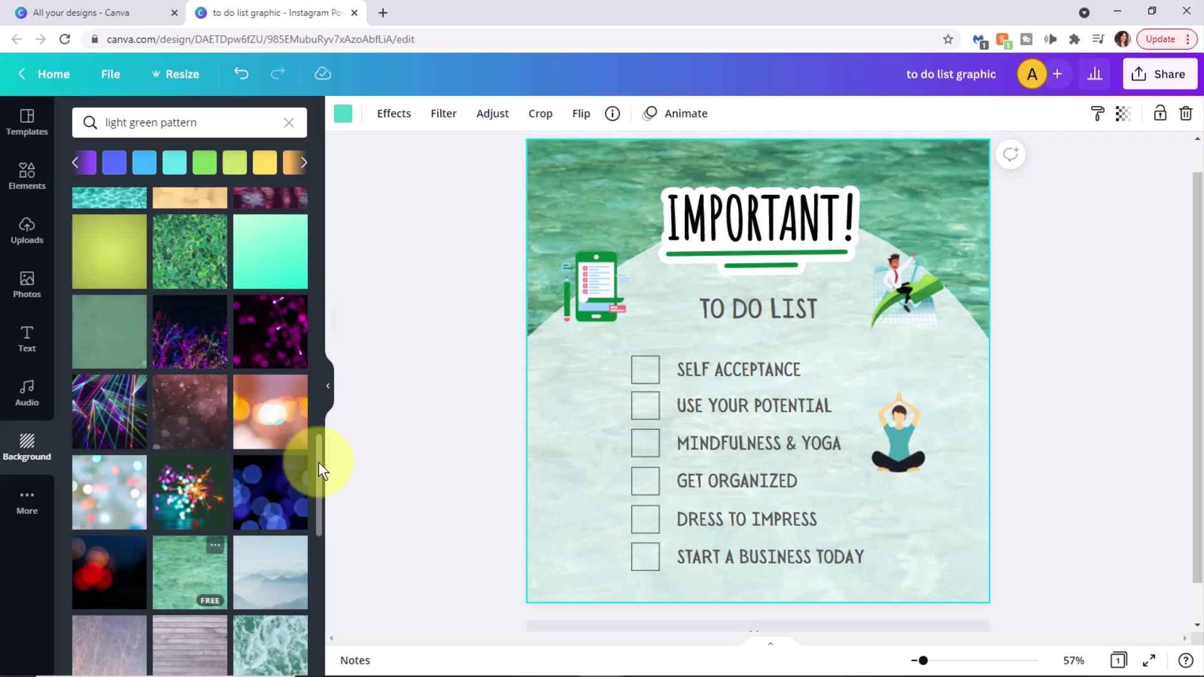
left_click_drag(320, 488, 283, 186)
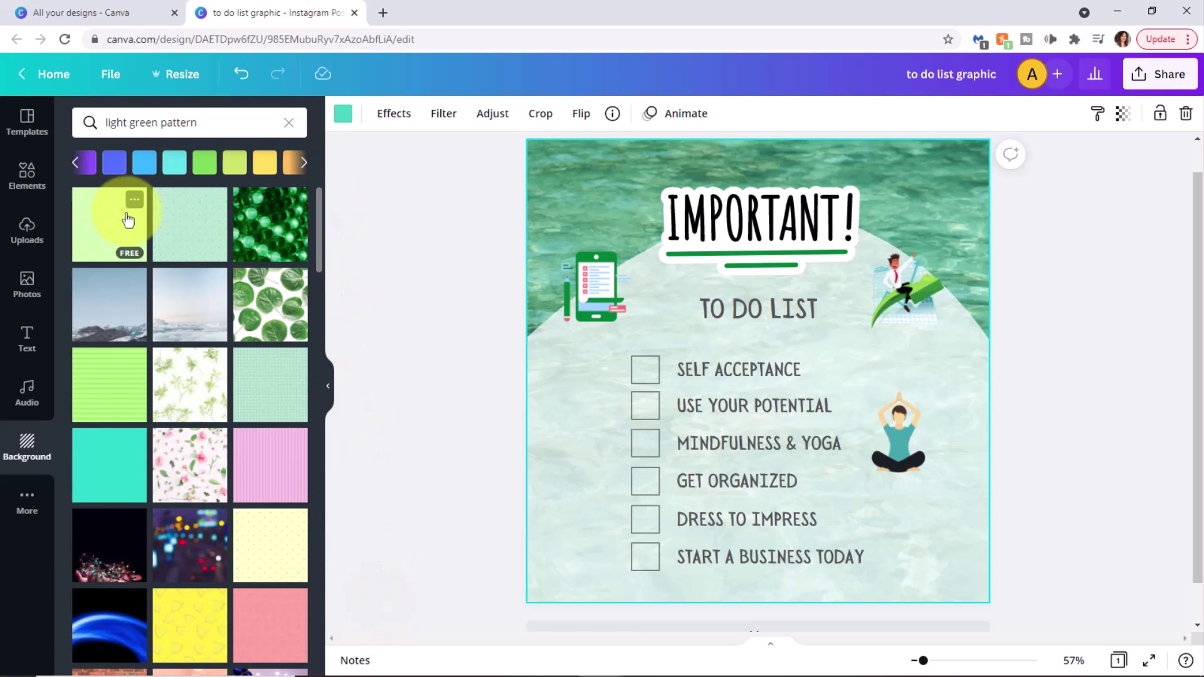
left_click(195, 240)
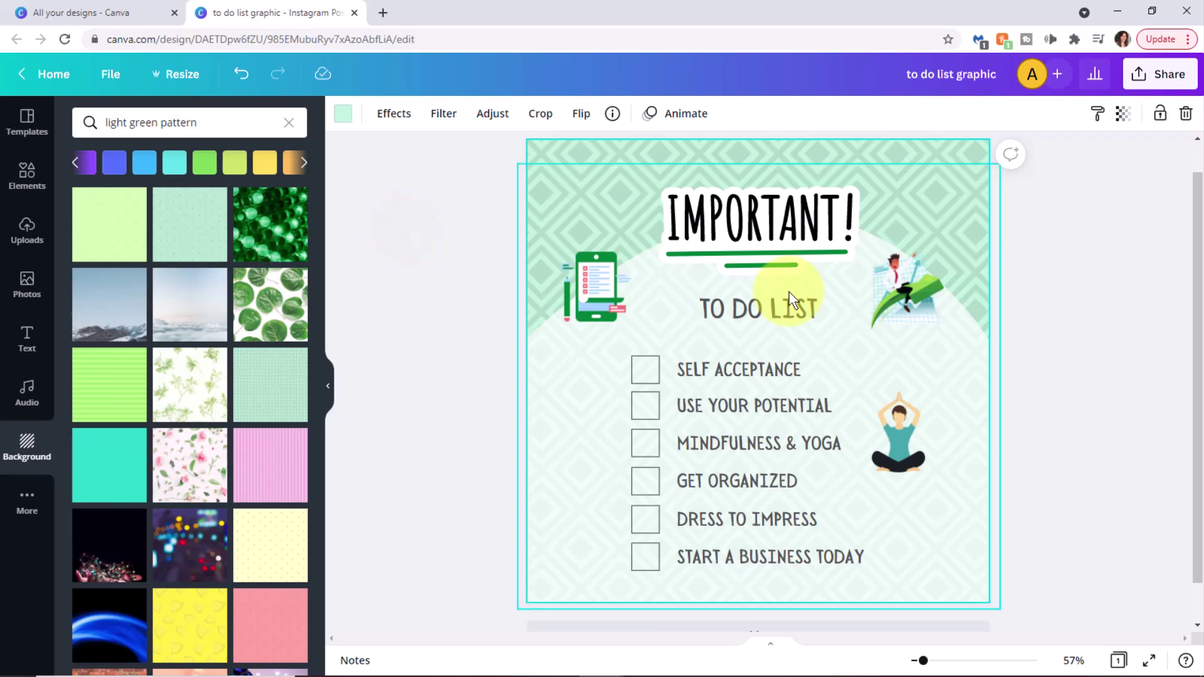
left_click(743, 310)
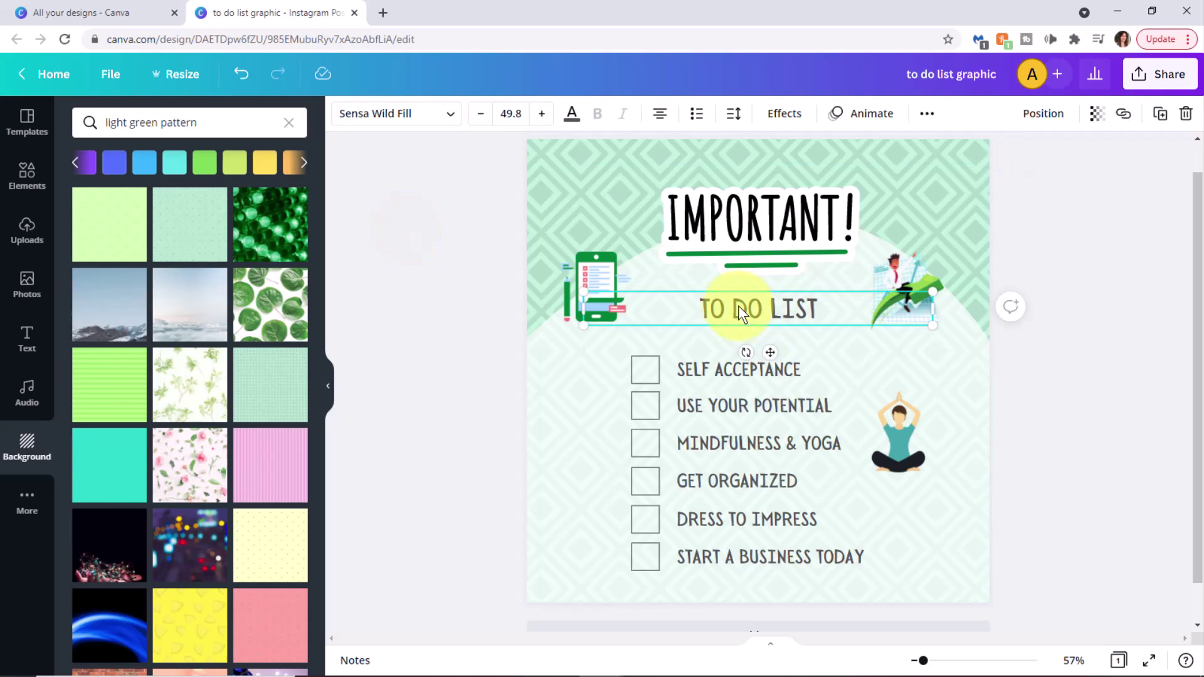
left_click(735, 306)
key("ctrl+a")
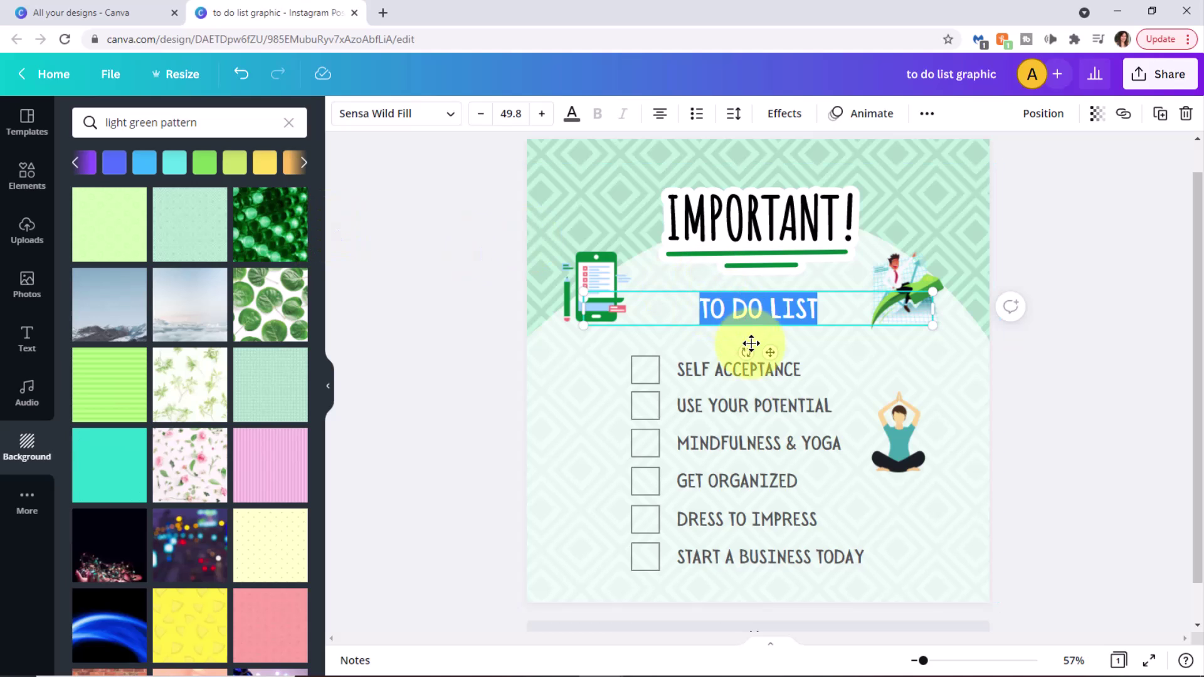
left_click(646, 371)
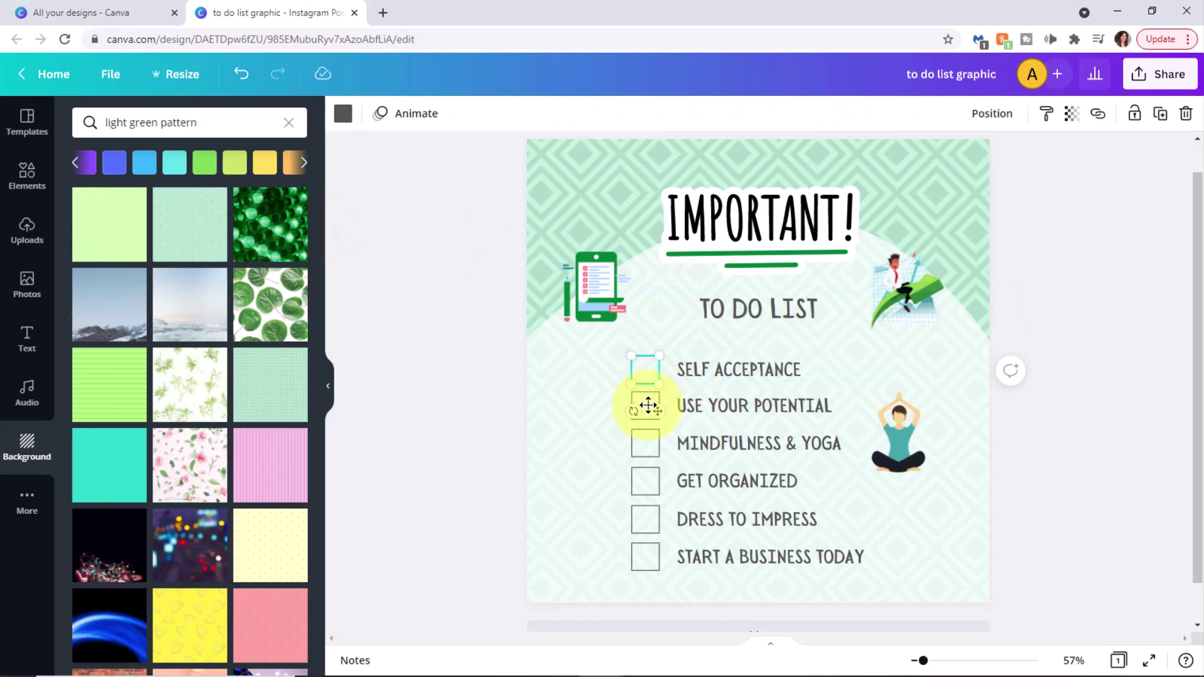
left_click(643, 441)
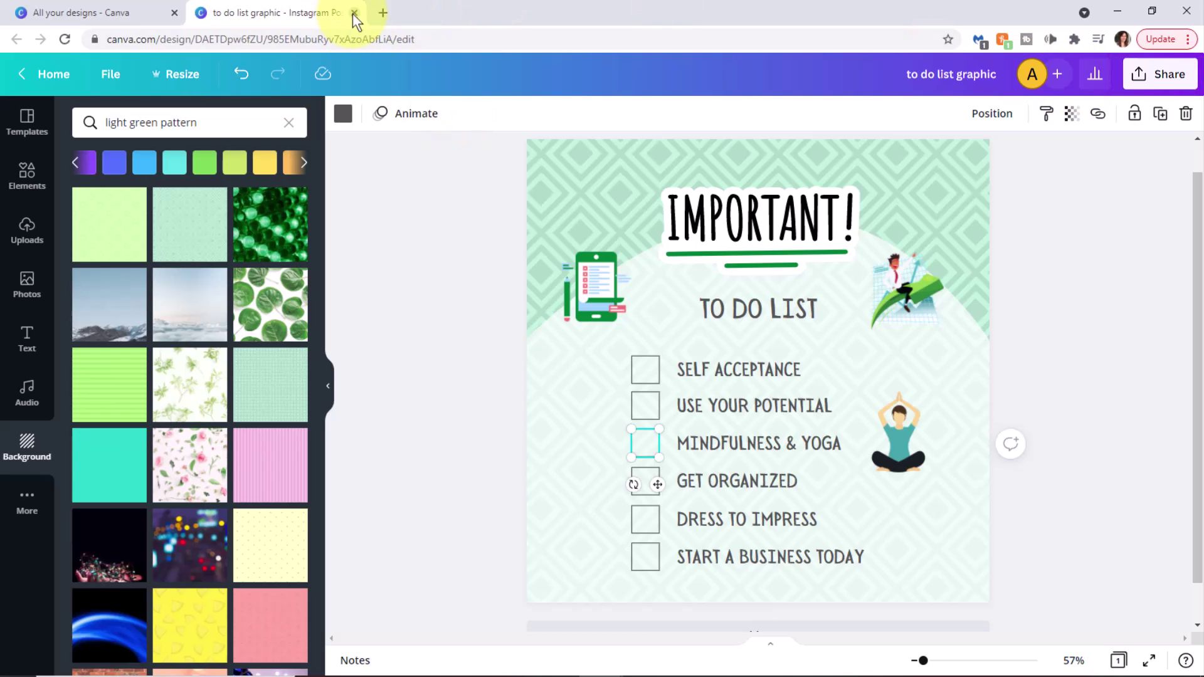
Step: Close the 'to do list graphic' editor tab to return to Canva's home page
left_click(354, 13)
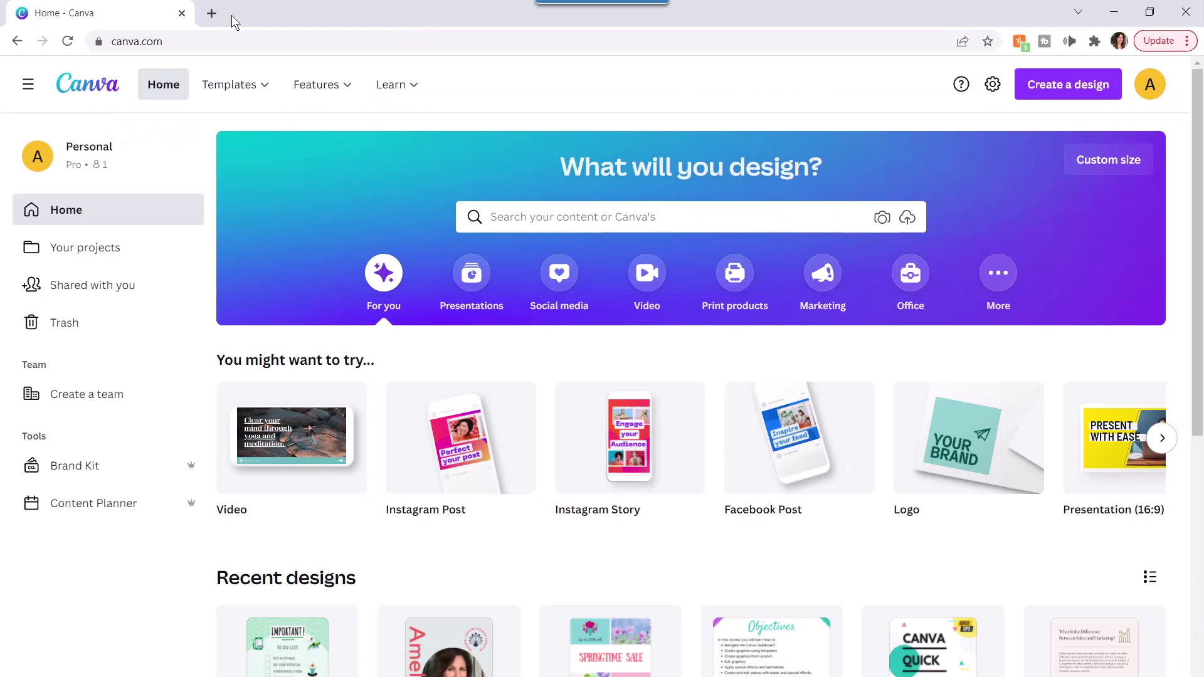